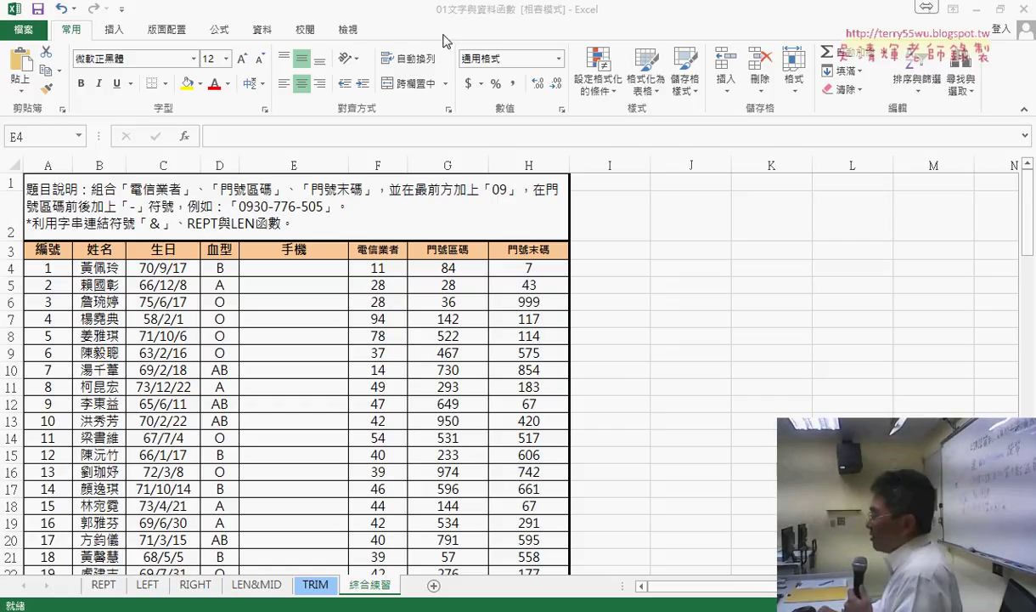
# Step: Step along row 4 from E4 to H4 to review the phone cells, then return to E4
pyautogui.click(304, 269)
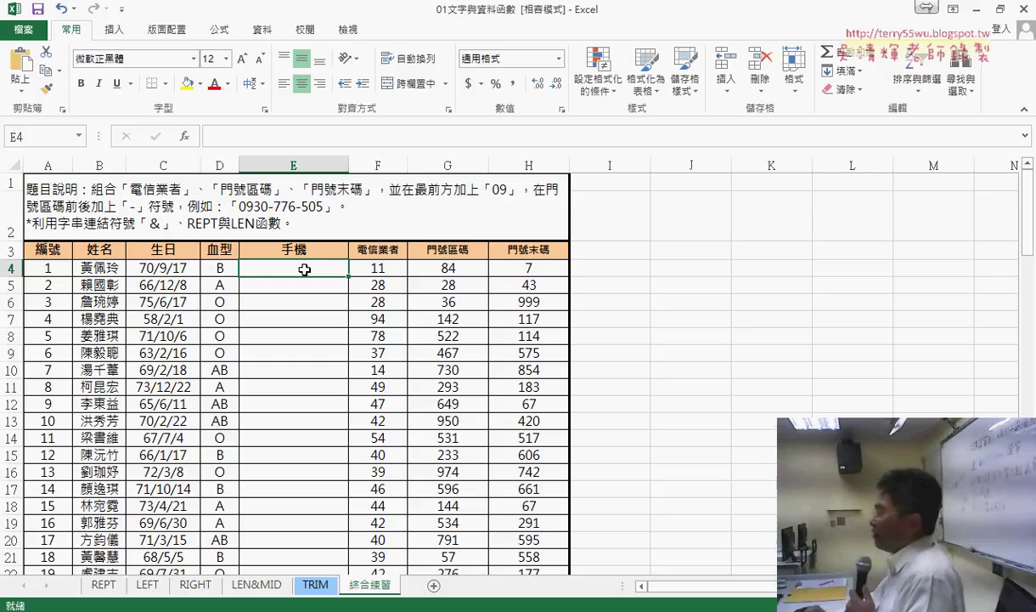
pyautogui.click(377, 269)
pyautogui.click(442, 269)
pyautogui.click(510, 269)
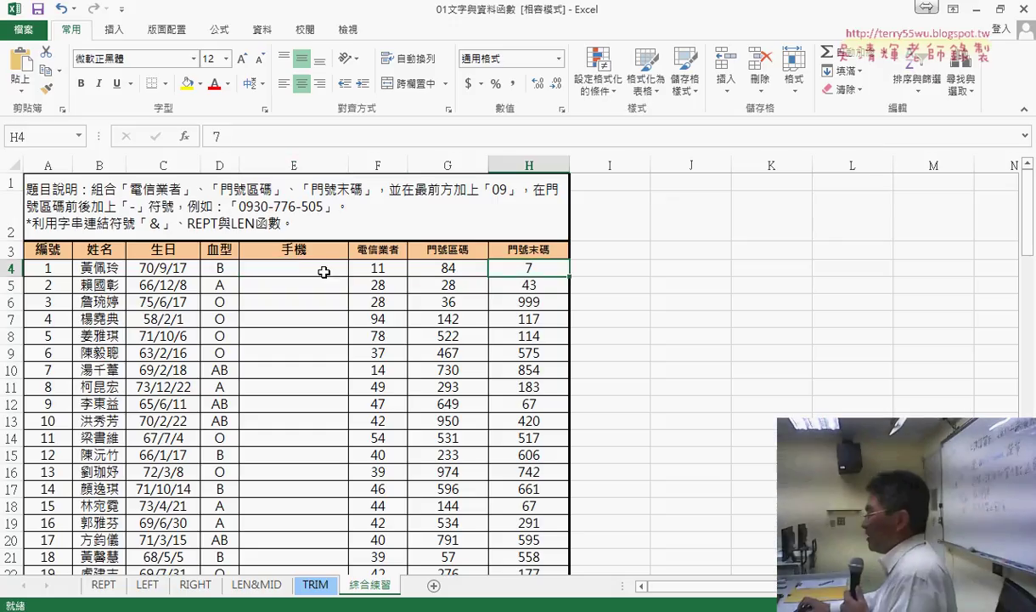
pyautogui.click(303, 276)
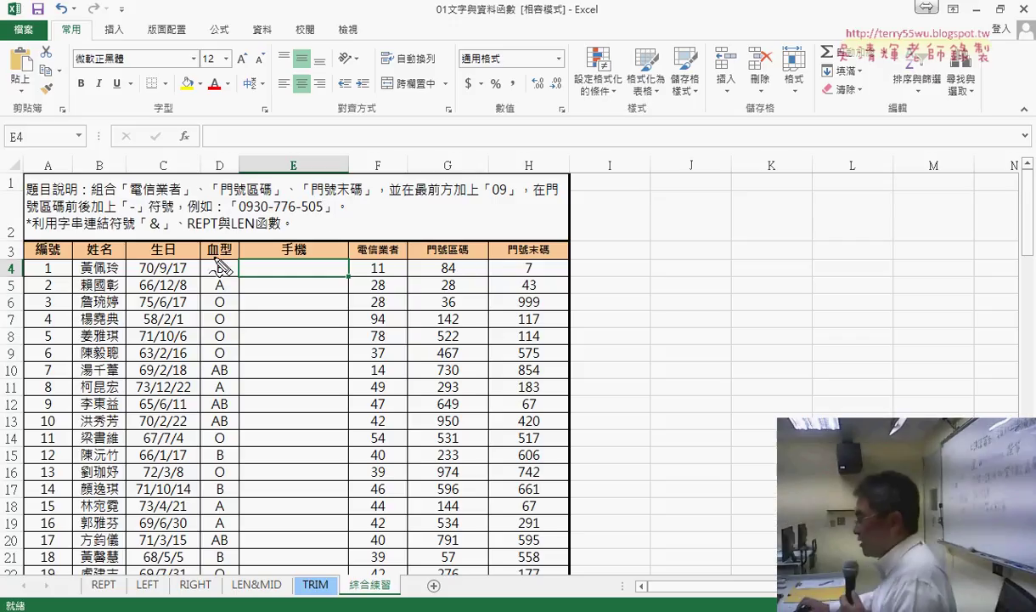
pyautogui.moveTo(325, 216)
pyautogui.mouseDown()
pyautogui.moveTo(265, 218)
pyautogui.moveTo(326, 217)
pyautogui.mouseUp()
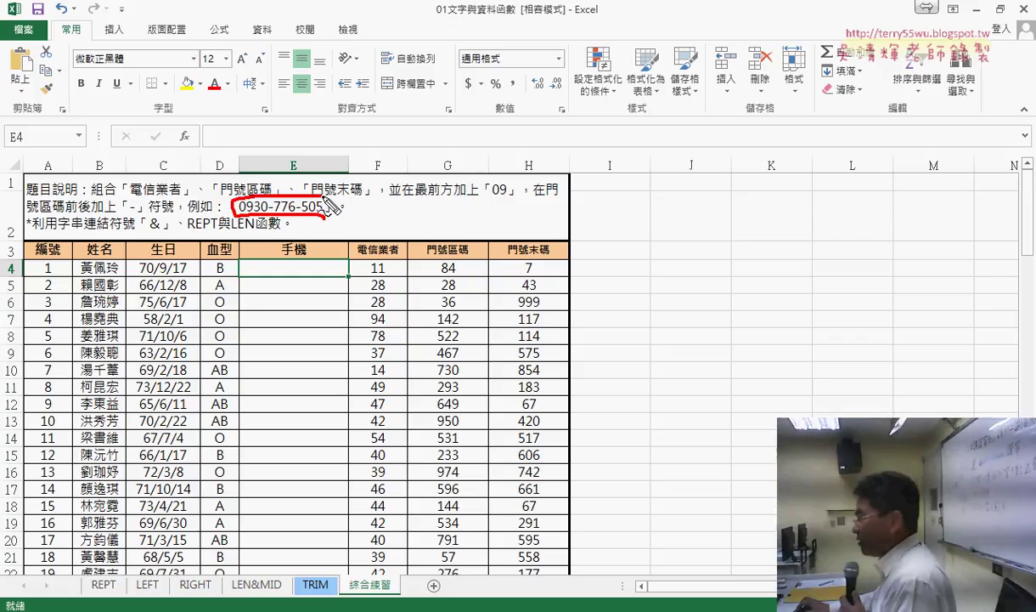
pyautogui.moveTo(416, 240)
pyautogui.mouseDown()
pyautogui.moveTo(327, 213)
pyautogui.moveTo(344, 220)
pyautogui.mouseUp()
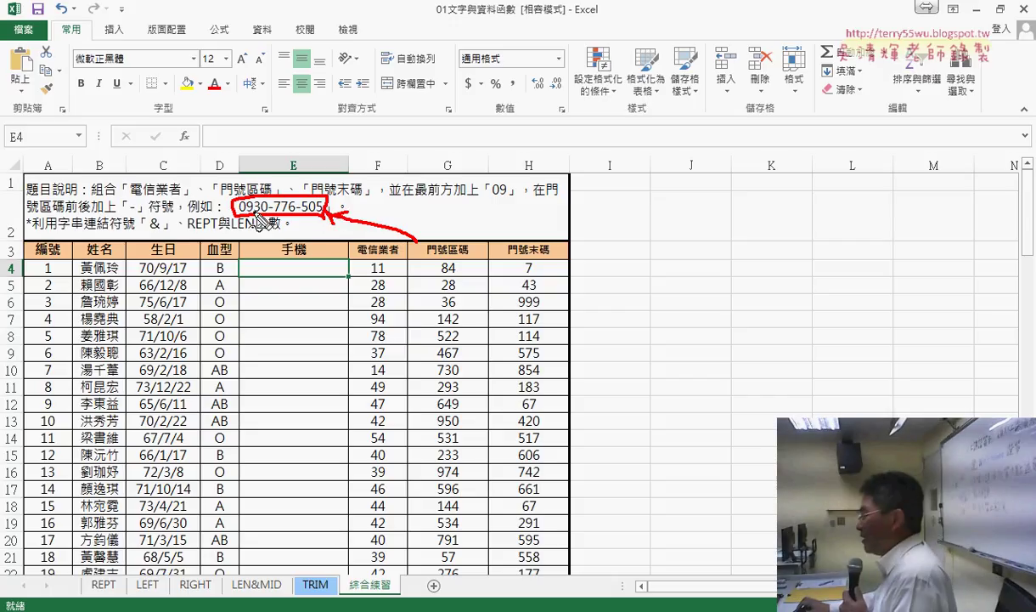
pyautogui.moveTo(373, 273); pyautogui.dragTo(509, 268)
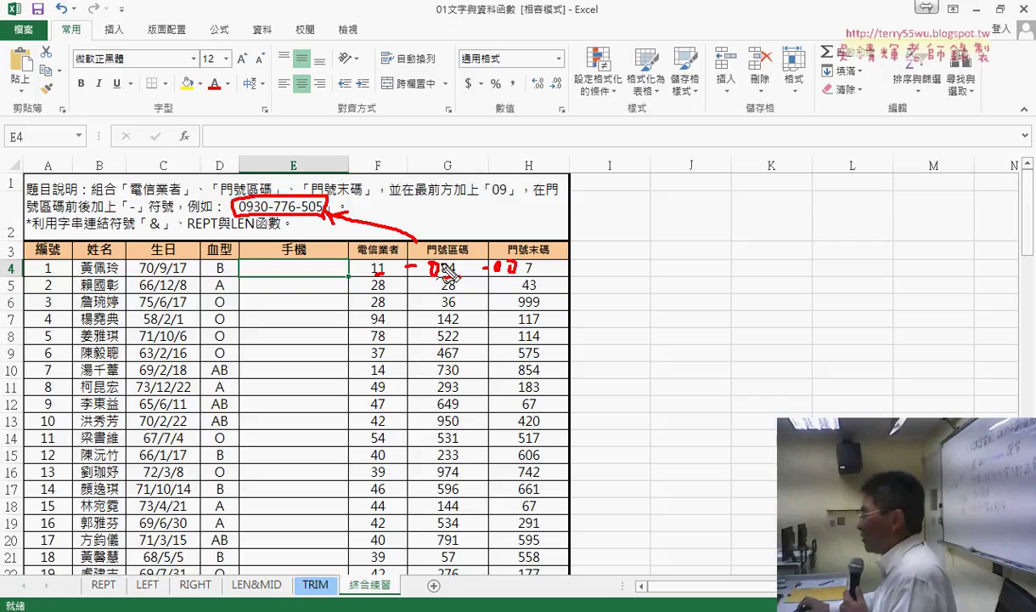
pyautogui.moveTo(351, 265)
pyautogui.mouseDown()
pyautogui.moveTo(327, 303)
pyautogui.moveTo(312, 277)
pyautogui.moveTo(323, 283)
pyautogui.mouseUp()
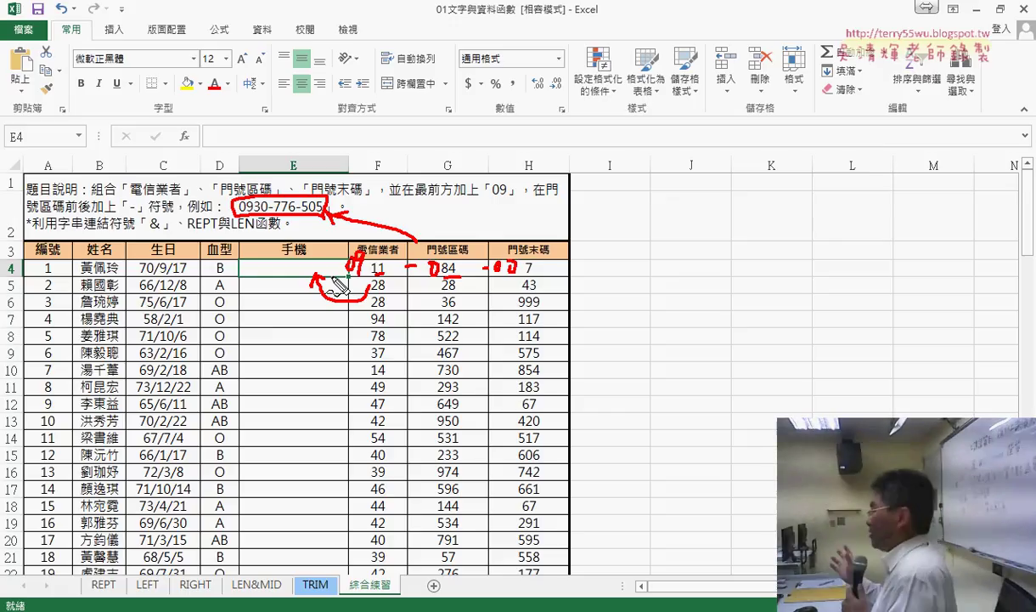
pyautogui.moveTo(621, 235)
pyautogui.mouseDown()
pyautogui.moveTo(621, 280)
pyautogui.moveTo(630, 278)
pyautogui.mouseUp()
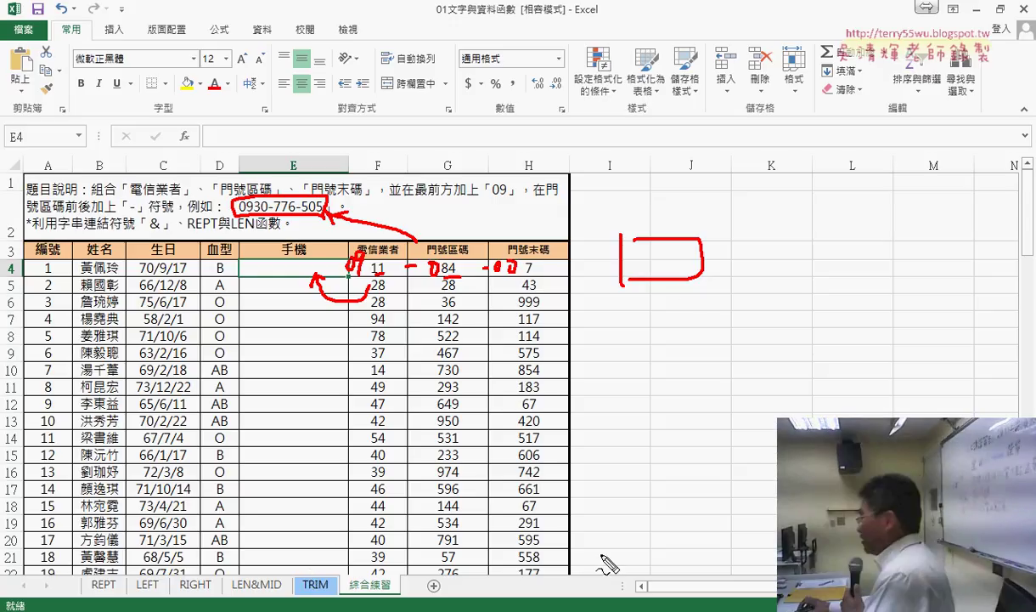
pyautogui.moveTo(699, 376)
pyautogui.mouseDown()
pyautogui.moveTo(706, 338)
pyautogui.moveTo(671, 289)
pyautogui.moveTo(705, 299)
pyautogui.mouseUp()
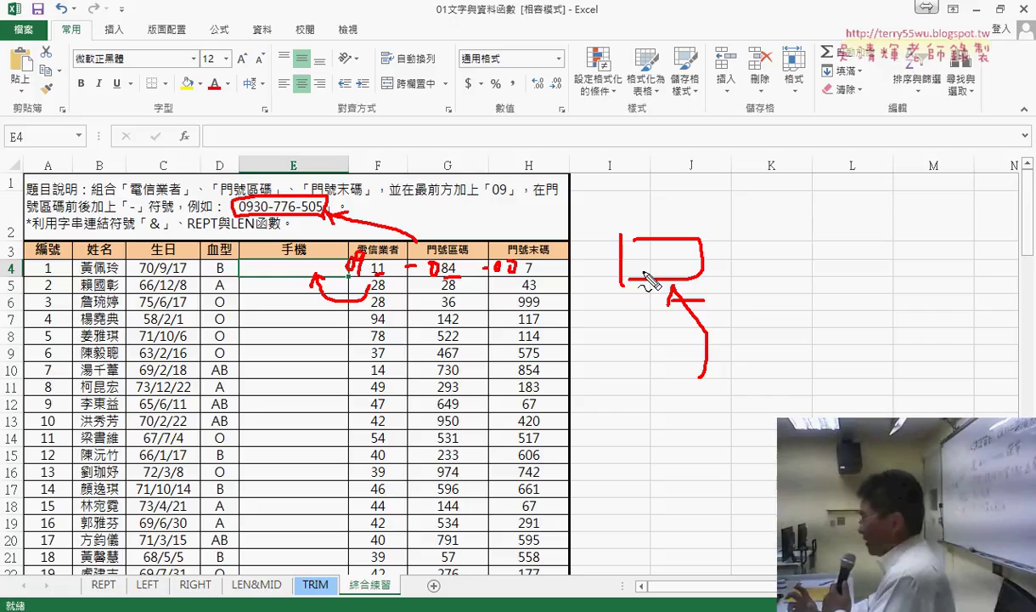
# Step: Erase all the red pen ink with Esc, leaving the empty 手機 column table
pyautogui.press('Escape')
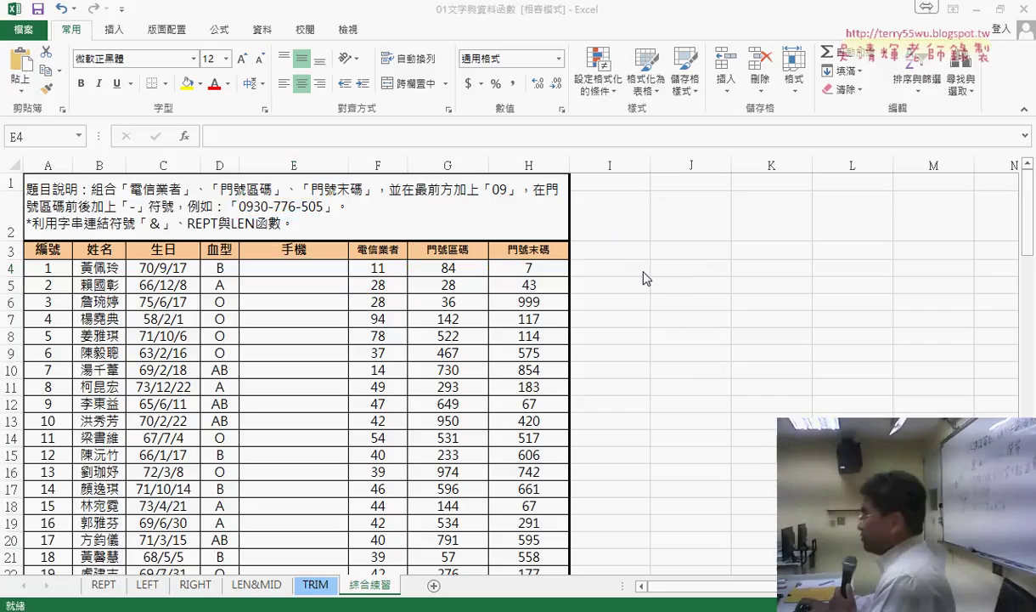
# Step: Underline the & and REPT hints, arrow E4, and circle the REPT/LEN hints and sheet tabs
pyautogui.click(319, 267)
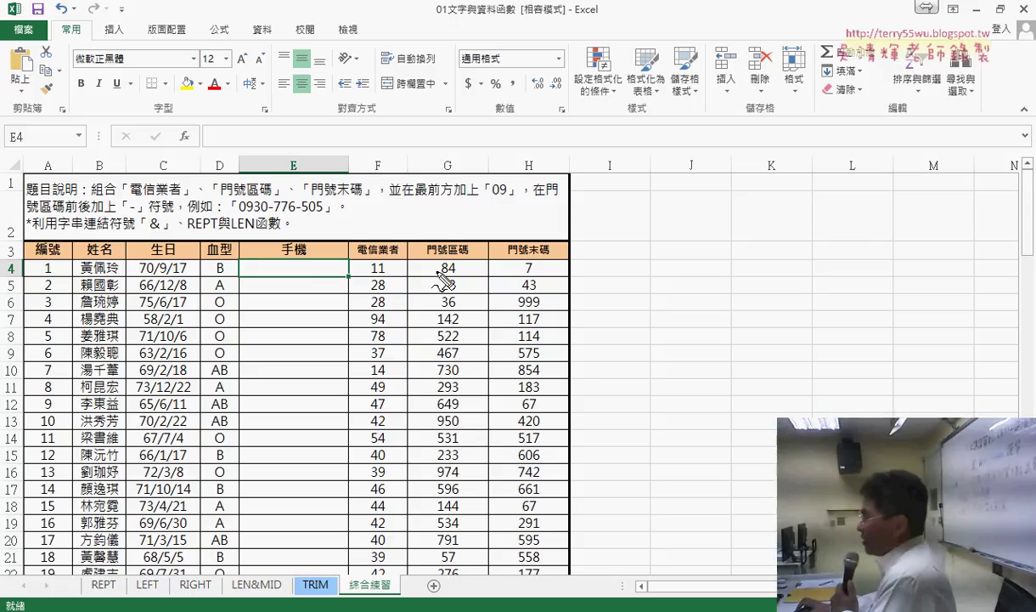
pyautogui.moveTo(139, 229); pyautogui.dragTo(265, 230)
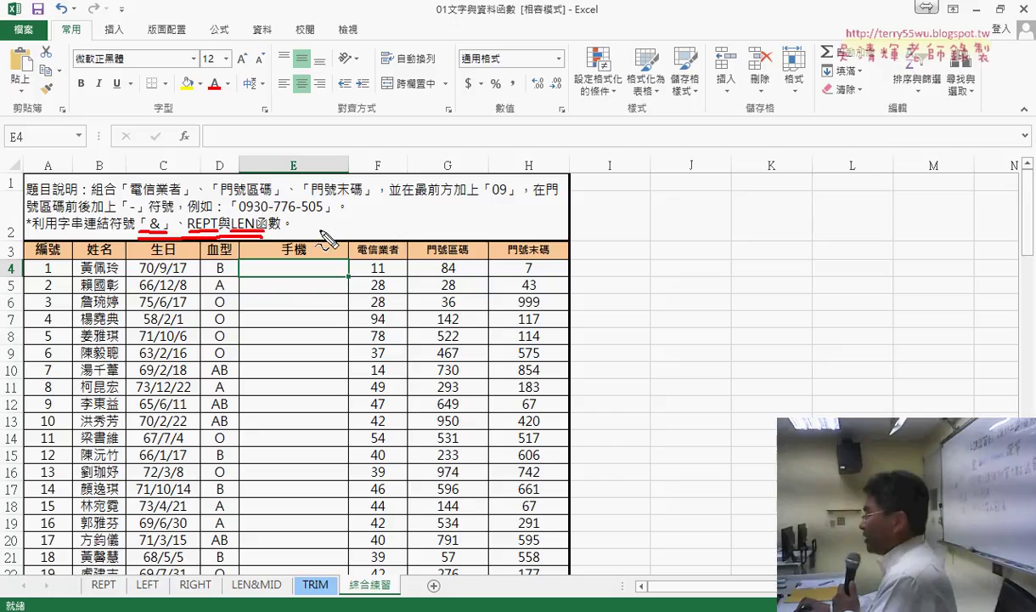
pyautogui.moveTo(311, 224); pyautogui.dragTo(327, 251)
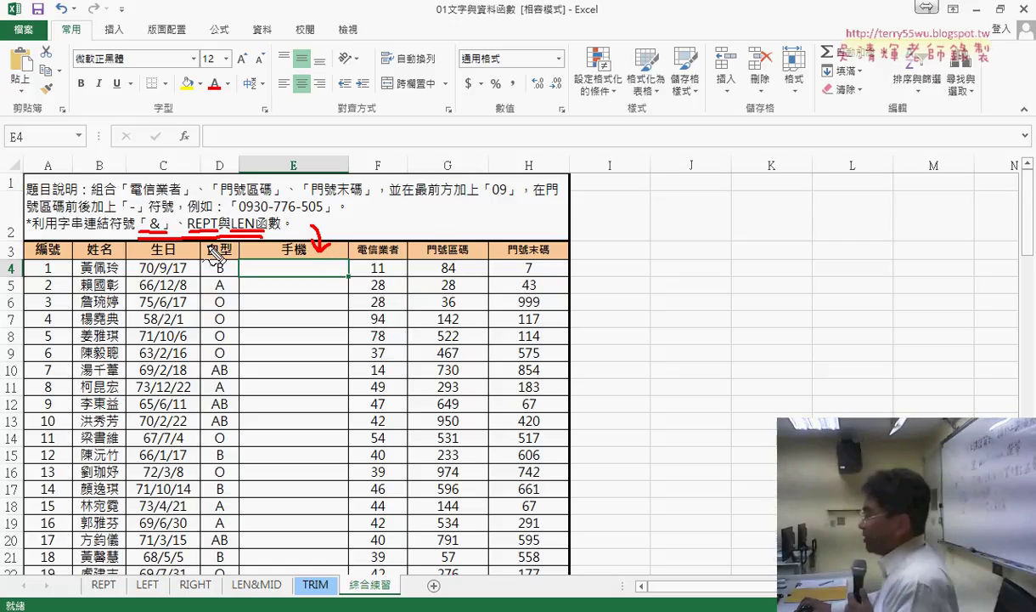
pyautogui.moveTo(253, 214); pyautogui.dragTo(243, 239)
pyautogui.moveTo(208, 200); pyautogui.dragTo(222, 242)
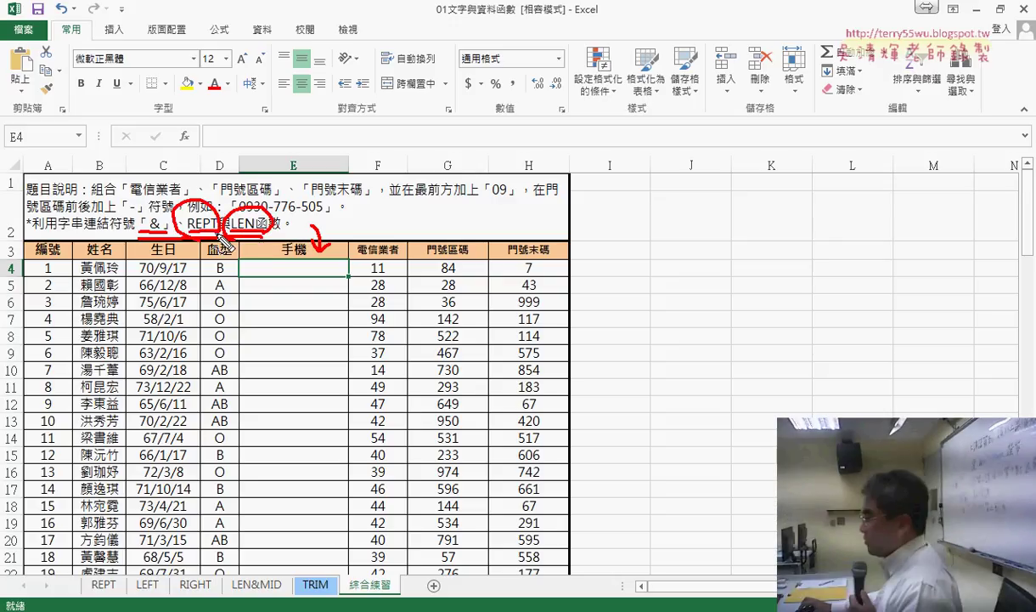
pyautogui.moveTo(116, 569); pyautogui.dragTo(98, 594)
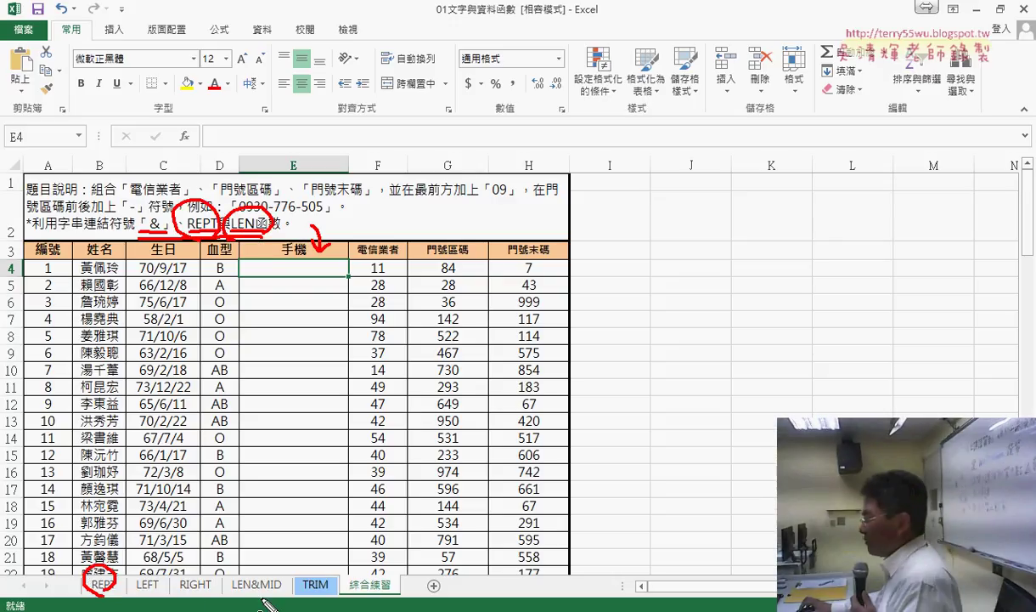
pyautogui.moveTo(268, 599); pyautogui.dragTo(265, 571)
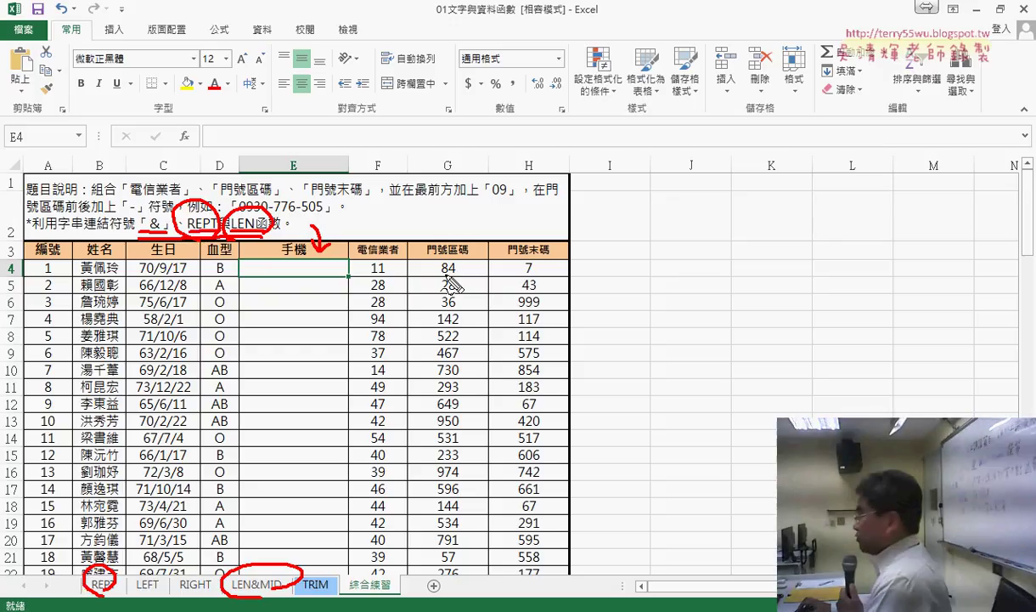
# Step: Underline 84 in G4 and 7 in H4, and write 3-2=1 above the area-code column
pyautogui.moveTo(431, 273); pyautogui.dragTo(440, 273)
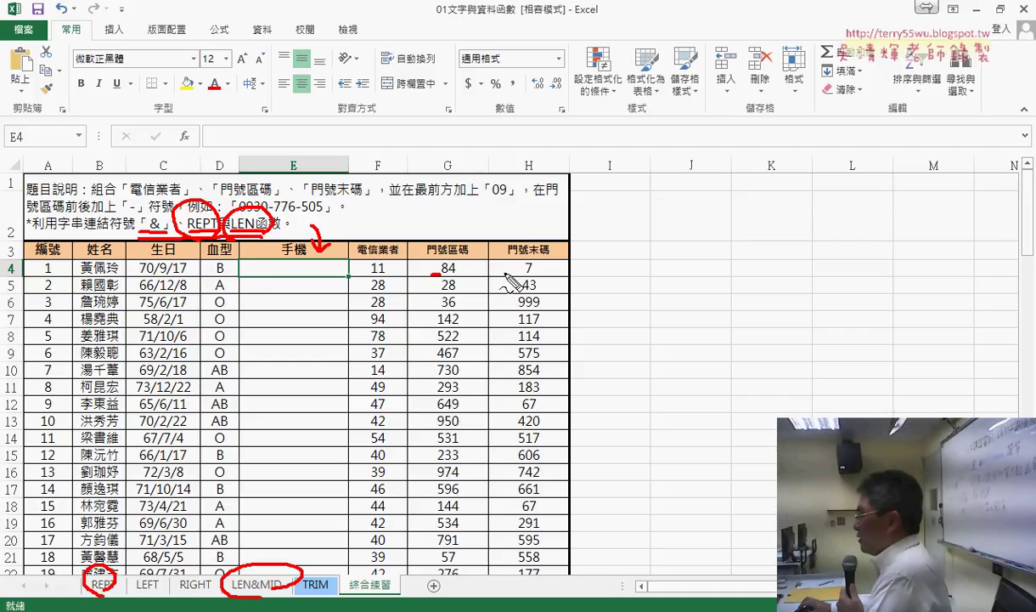
pyautogui.moveTo(505, 273); pyautogui.dragTo(525, 273)
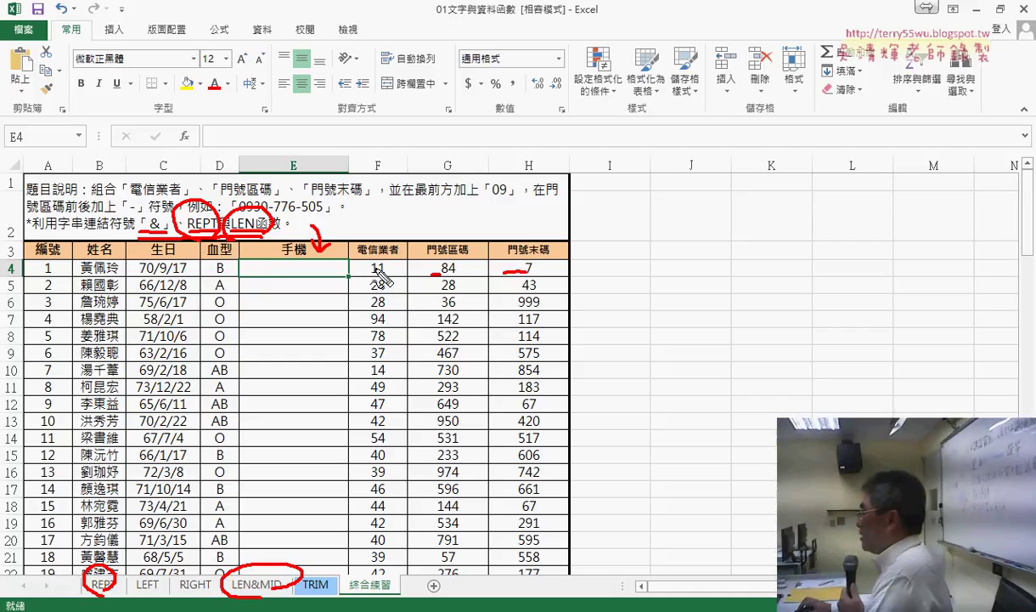
pyautogui.moveTo(464, 276); pyautogui.dragTo(432, 277)
pyautogui.moveTo(422, 204); pyautogui.dragTo(421, 237)
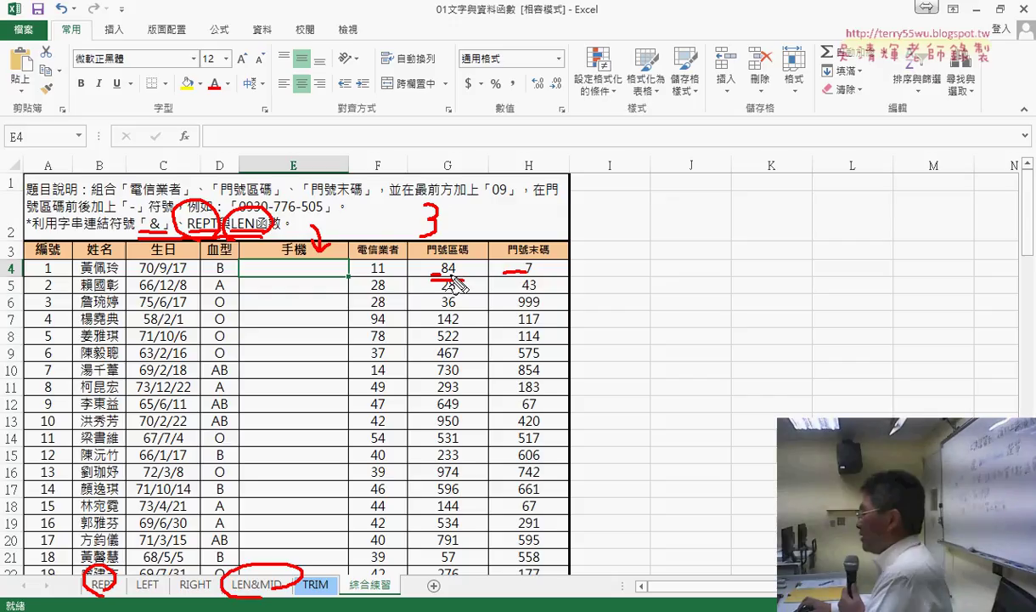
pyautogui.moveTo(440, 219)
pyautogui.mouseDown()
pyautogui.moveTo(499, 219)
pyautogui.moveTo(496, 234)
pyautogui.moveTo(520, 215)
pyautogui.moveTo(530, 231)
pyautogui.mouseUp()
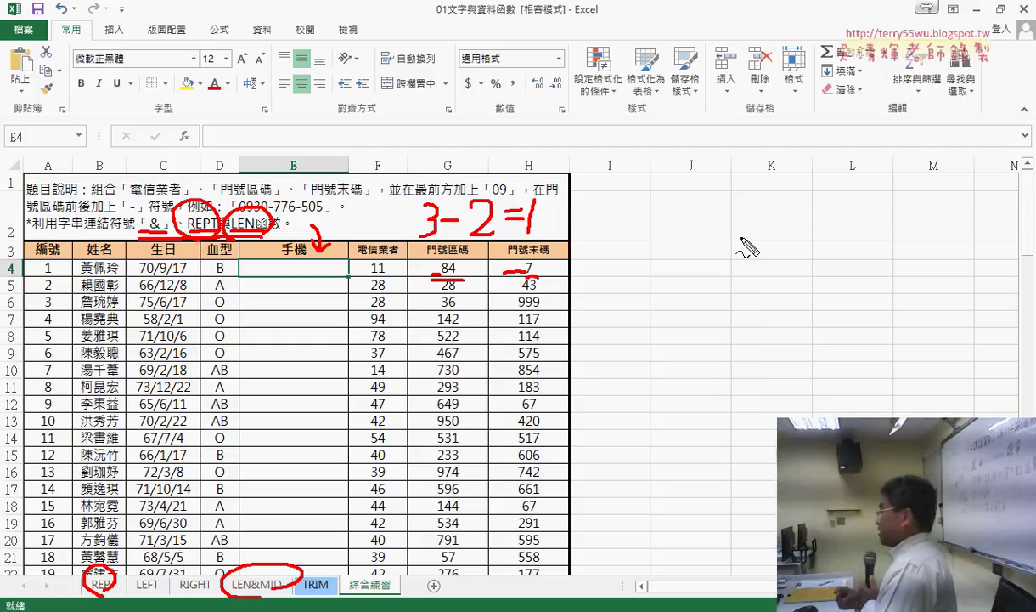
# Step: Clear the ink and begin a function formula in C3 on the REPT sheet
pyautogui.press('Escape')
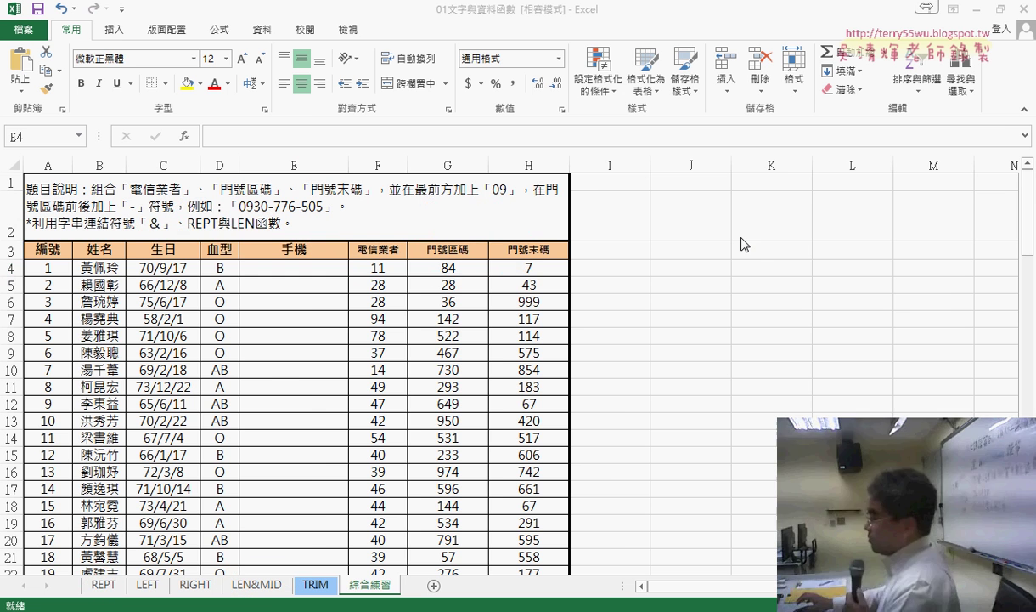
pyautogui.click(111, 587)
pyautogui.click(270, 222)
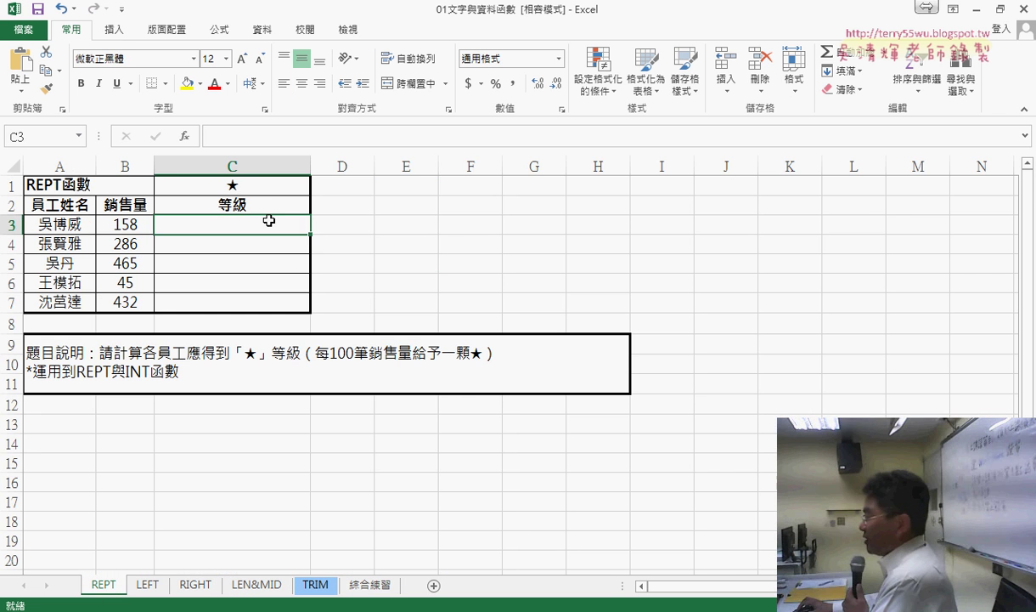
pyautogui.click(186, 136)
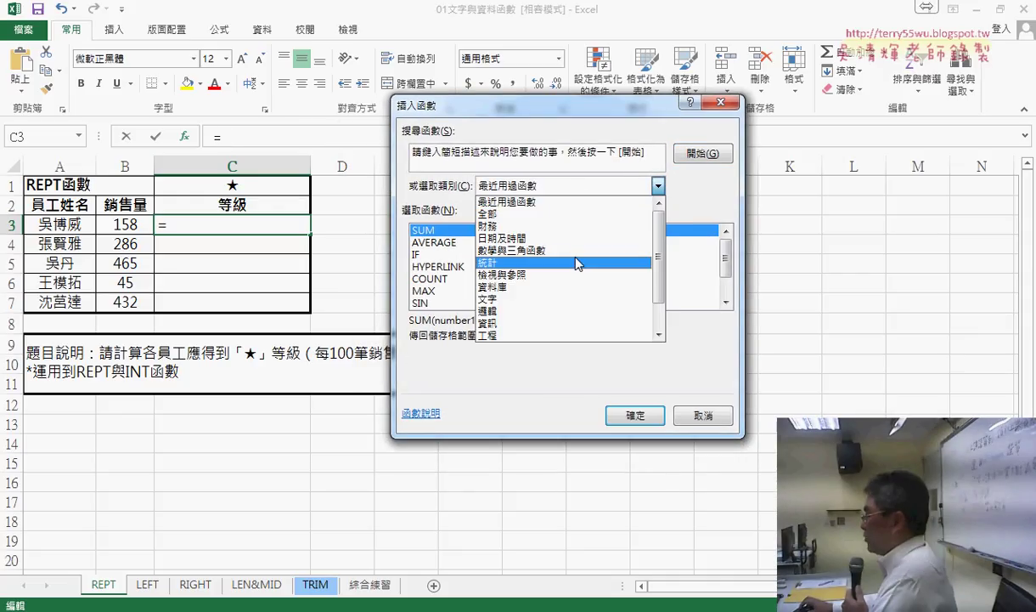
# Step: Filter Insert Function to the Text category and read the ASC, BIG5 and CHAR descriptions
pyautogui.click(570, 299)
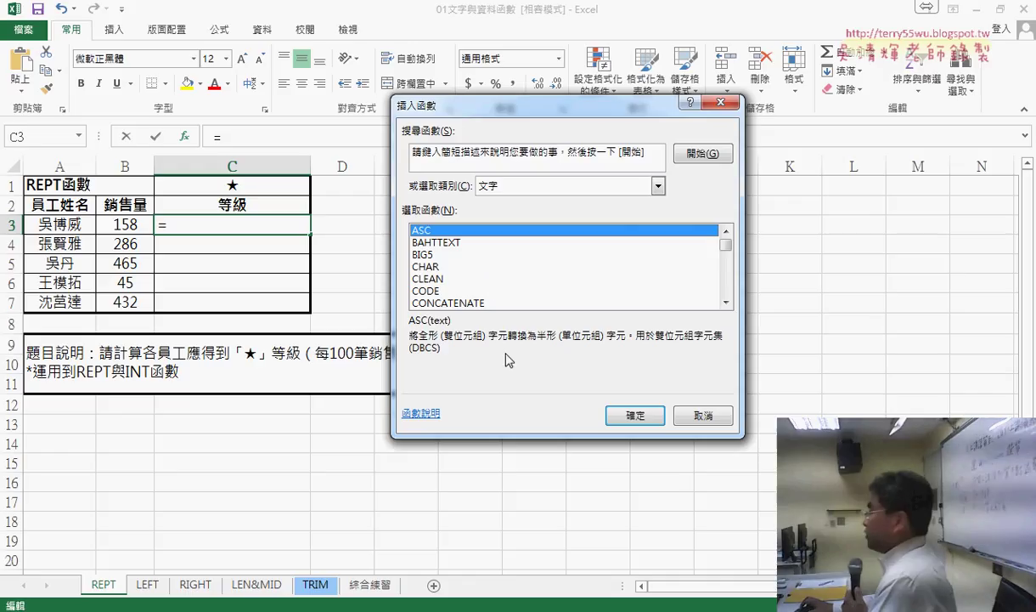
pyautogui.click(570, 193)
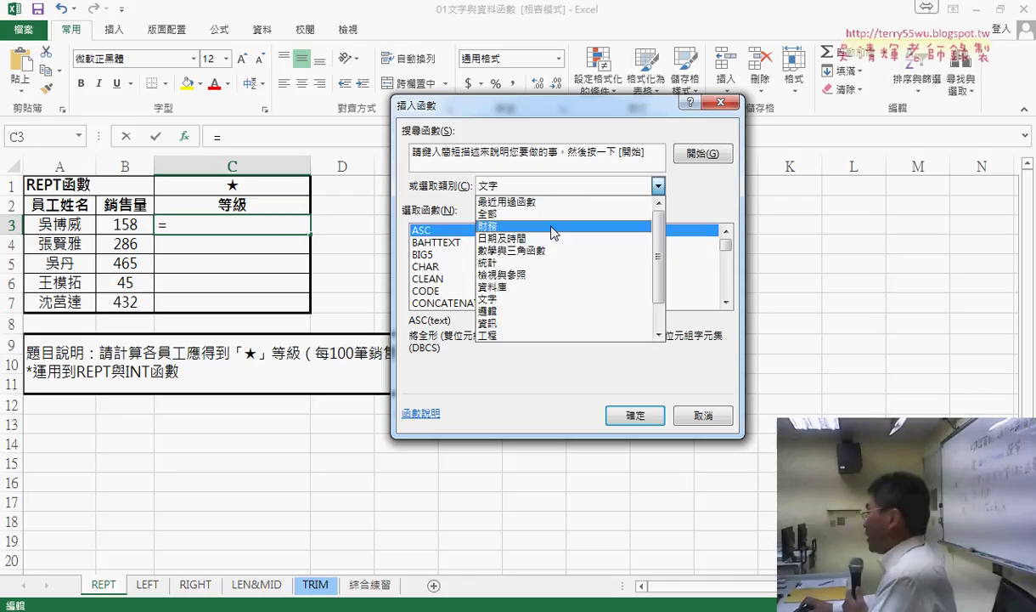
pyautogui.click(537, 301)
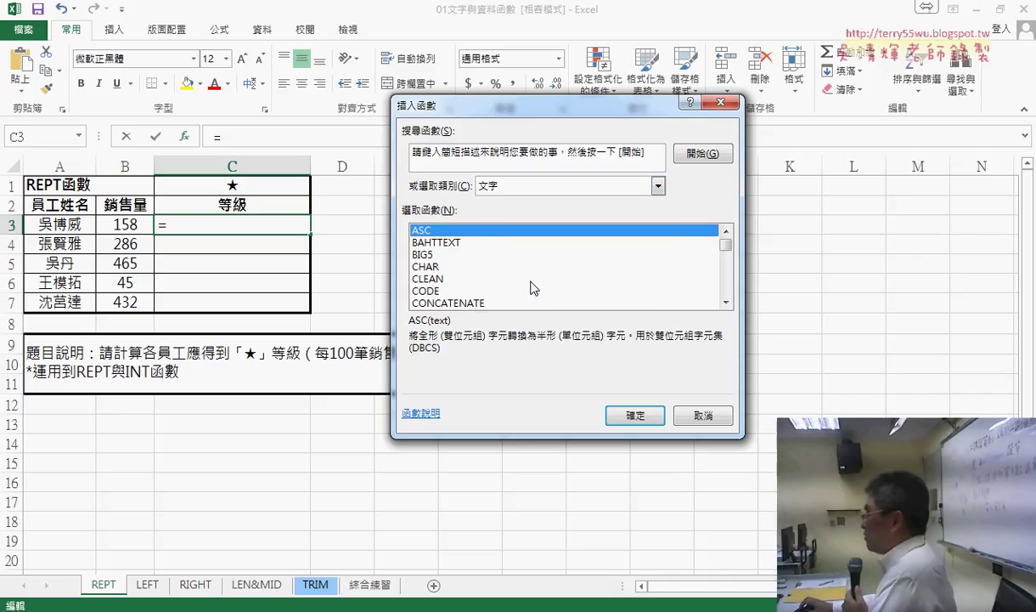
pyautogui.click(464, 244)
pyautogui.click(462, 255)
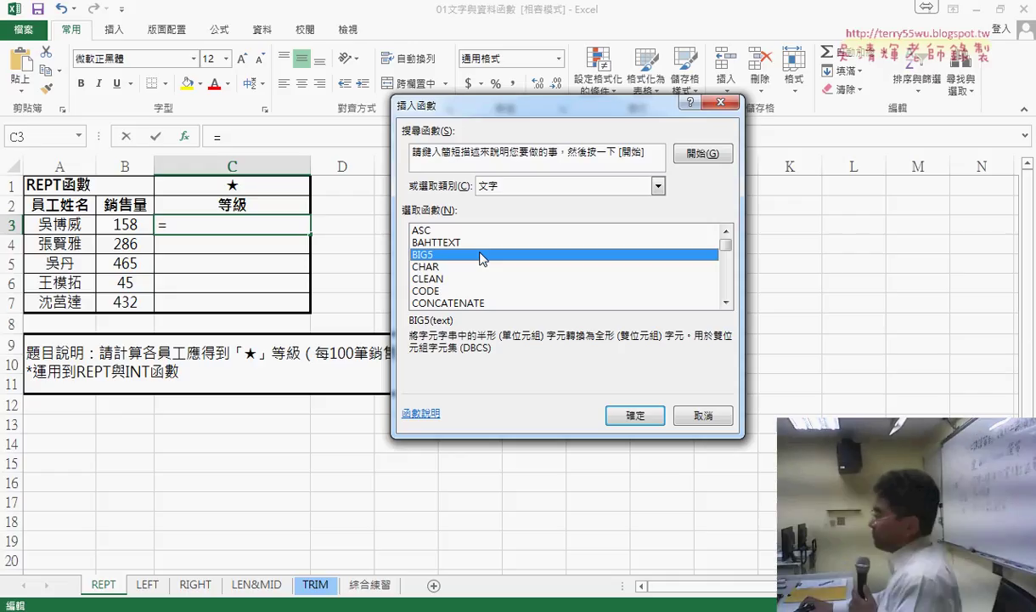
pyautogui.click(418, 229)
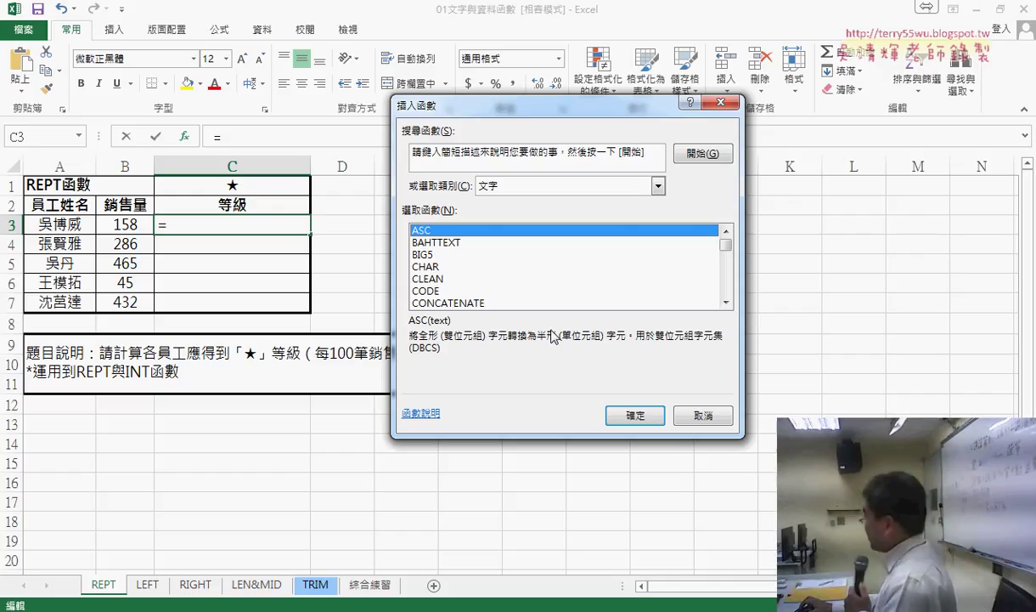
pyautogui.click(440, 257)
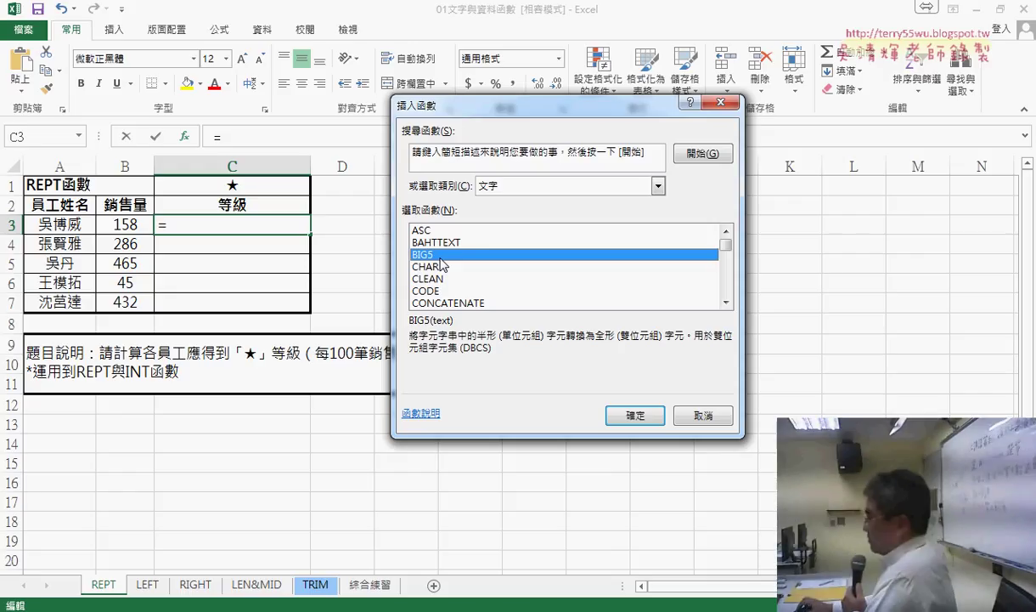
pyautogui.click(430, 268)
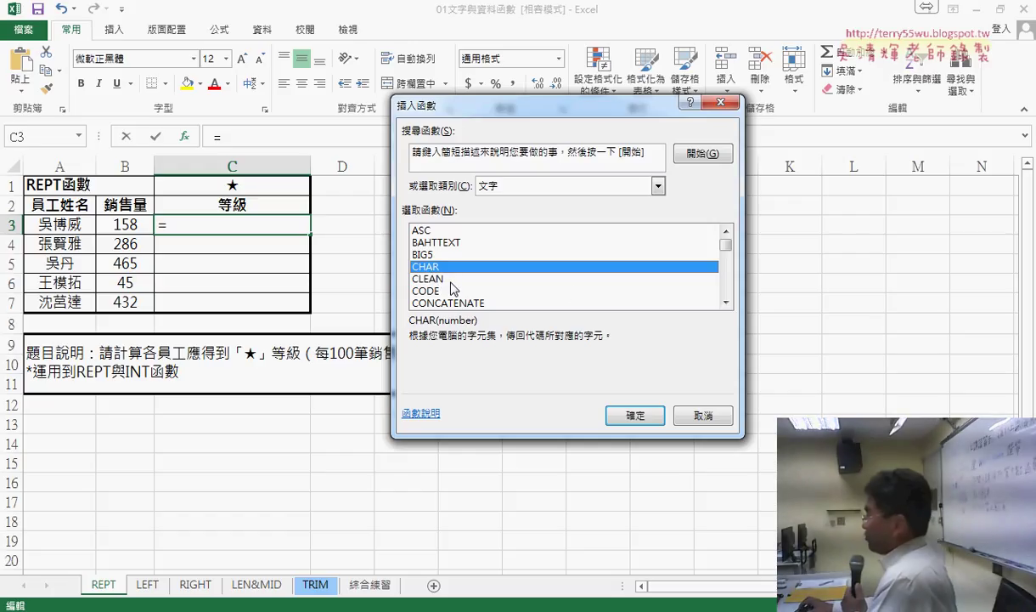
pyautogui.click(435, 278)
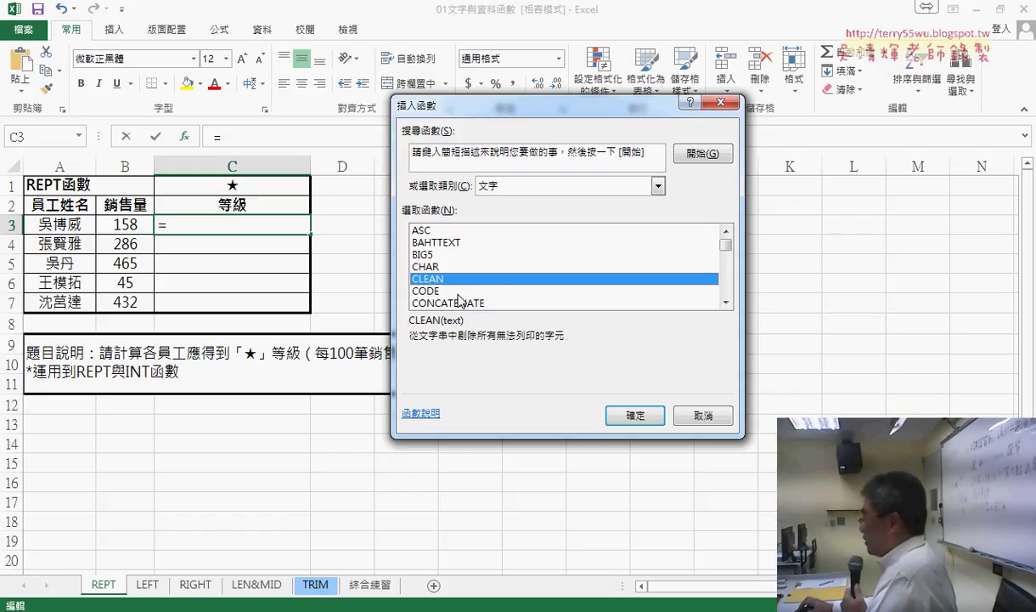
pyautogui.click(458, 291)
pyautogui.click(467, 302)
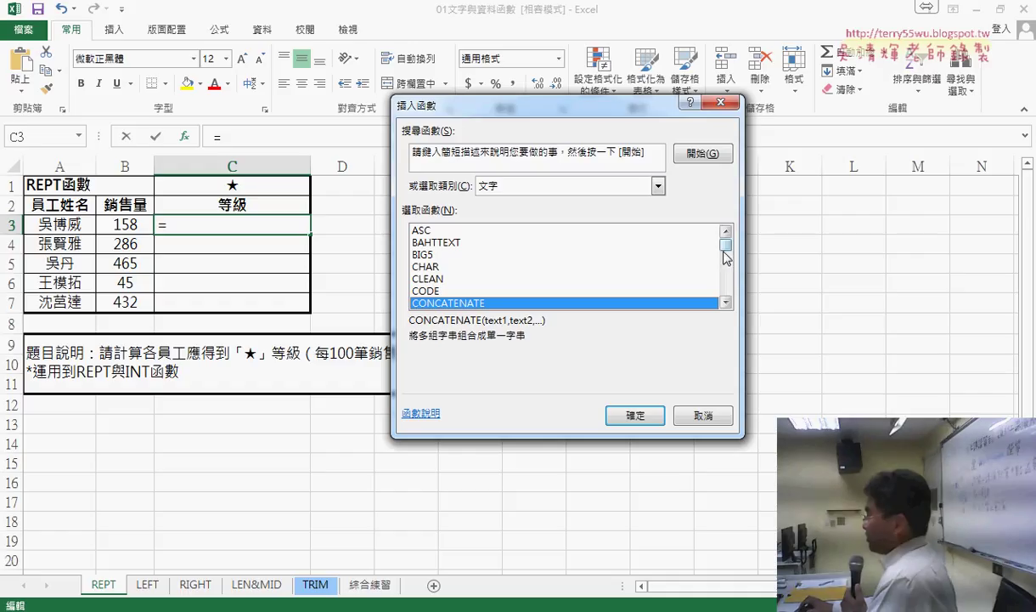
# Step: Scroll the text functions, read VALUE's description, and select REPT
pyautogui.click(726, 302)
pyautogui.click(726, 303)
pyautogui.click(726, 302)
pyautogui.click(727, 302)
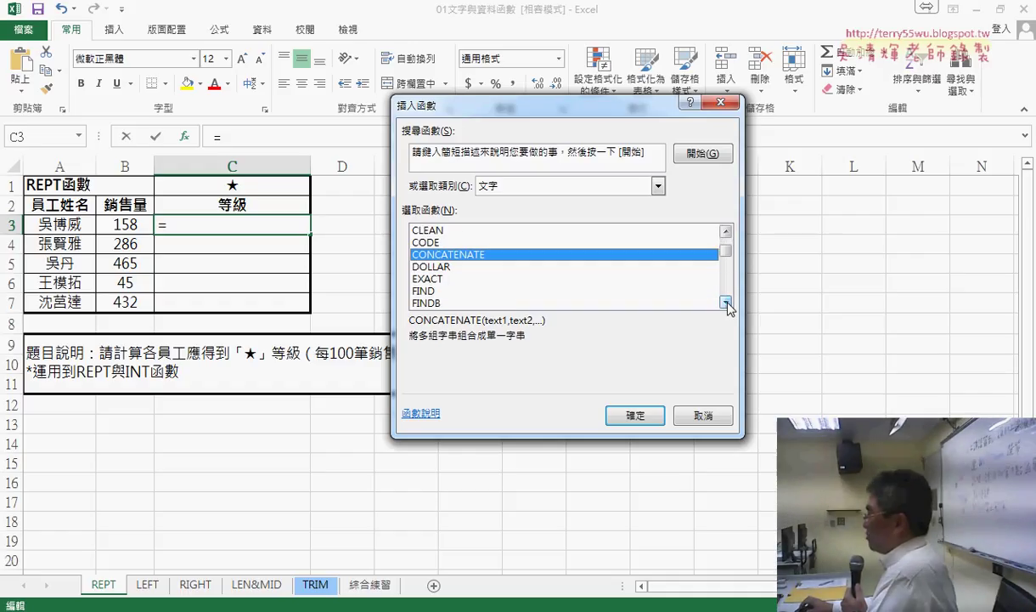
pyautogui.click(726, 302)
pyautogui.click(726, 302)
pyautogui.click(726, 302)
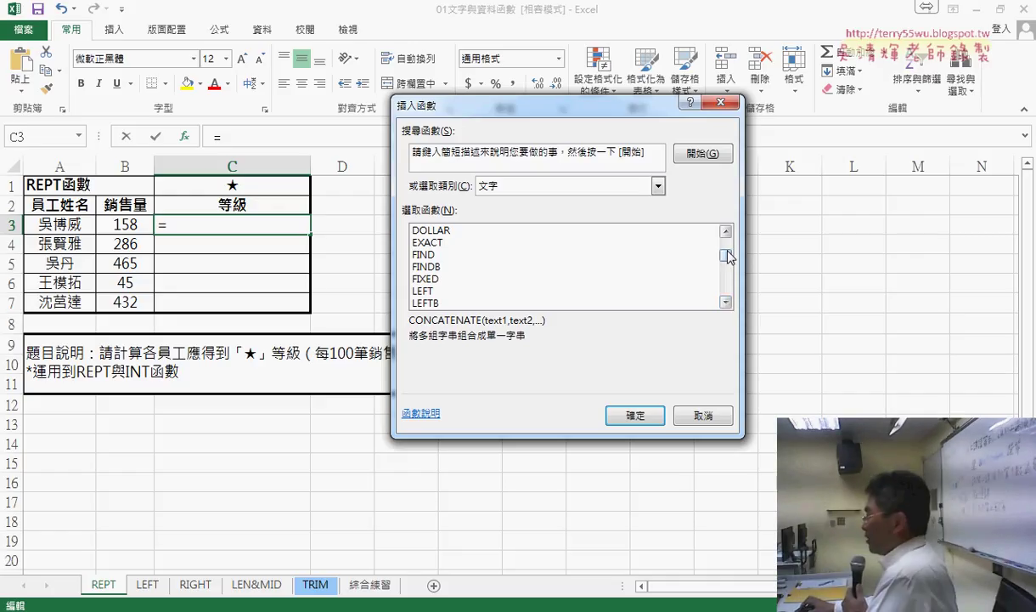
pyautogui.moveTo(726, 255); pyautogui.dragTo(727, 293)
pyautogui.click(454, 303)
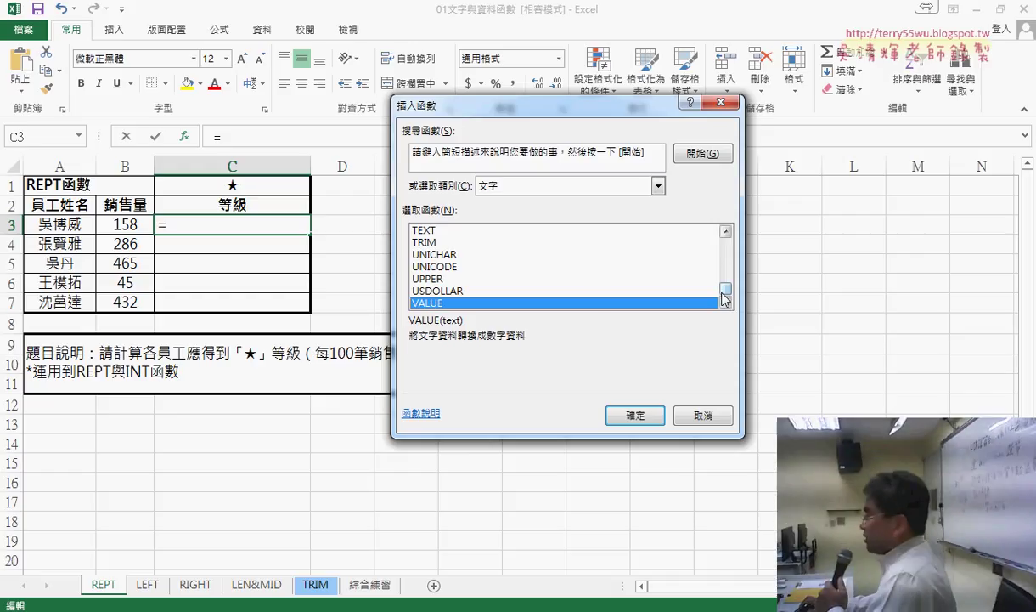
pyautogui.moveTo(722, 292); pyautogui.dragTo(727, 276)
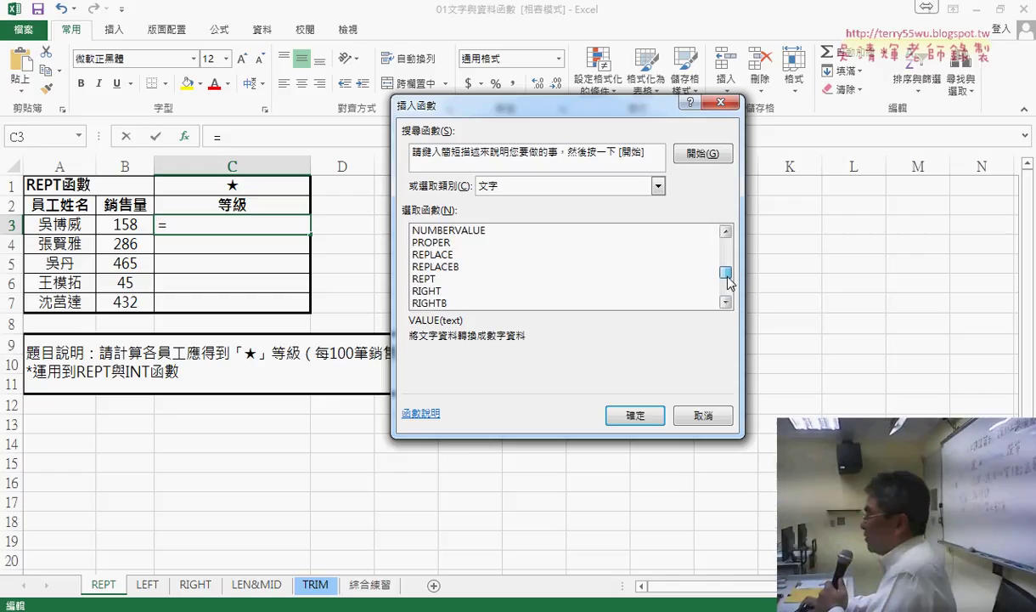
pyautogui.click(433, 279)
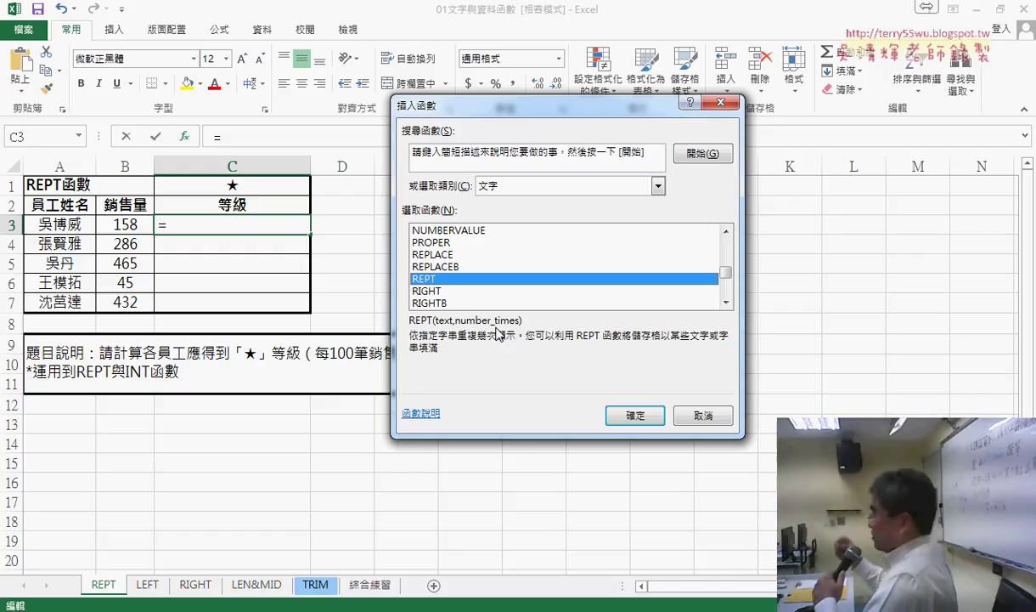
# Step: Set REPT's arguments to text C1 and repeat count B3/100
pyautogui.click(635, 414)
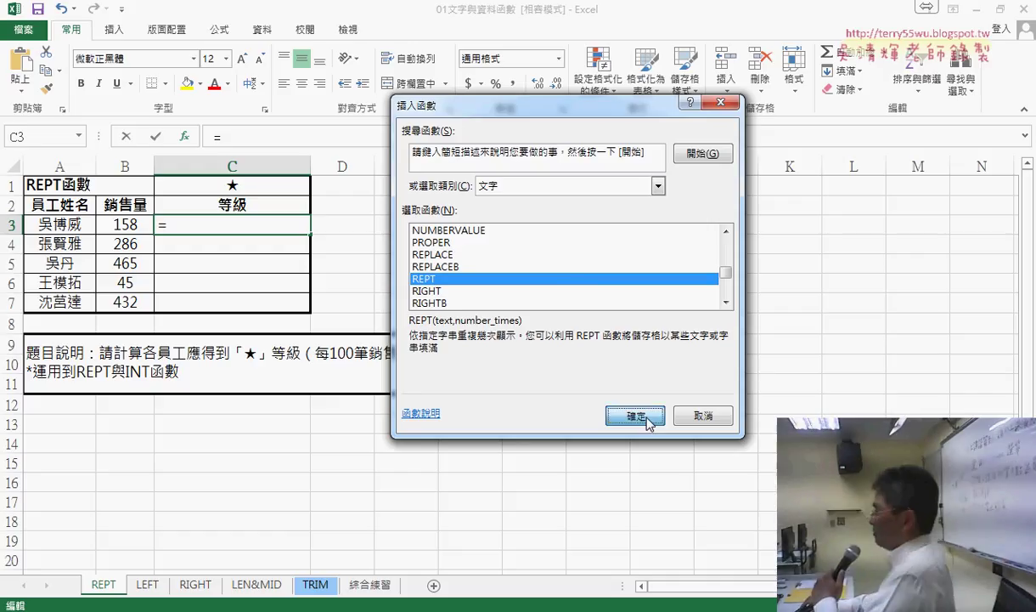
pyautogui.moveTo(472, 155)
pyautogui.mouseDown()
pyautogui.moveTo(580, 167)
pyautogui.moveTo(619, 81)
pyautogui.mouseUp()
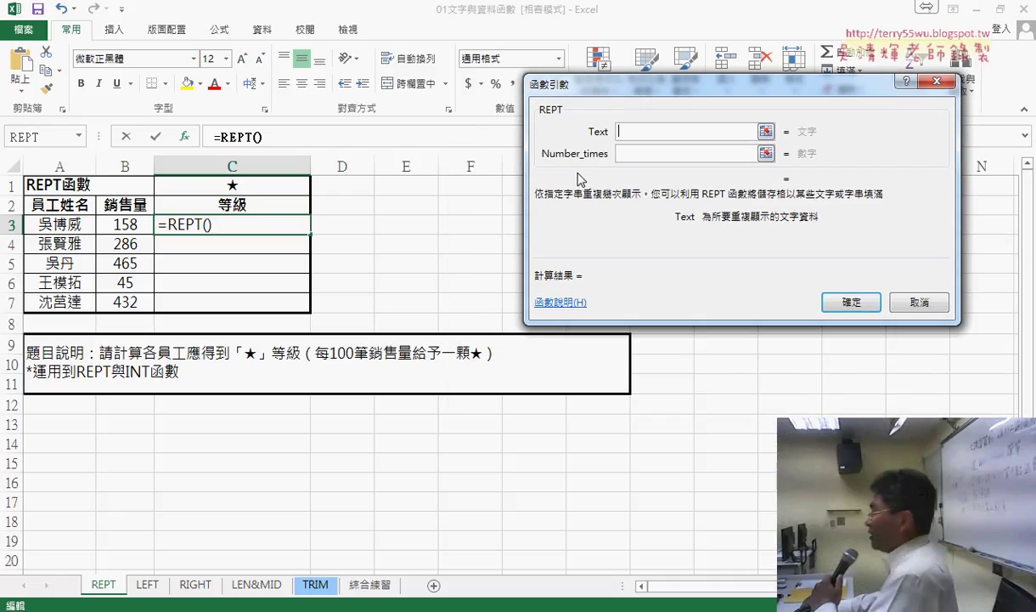
pyautogui.click(254, 191)
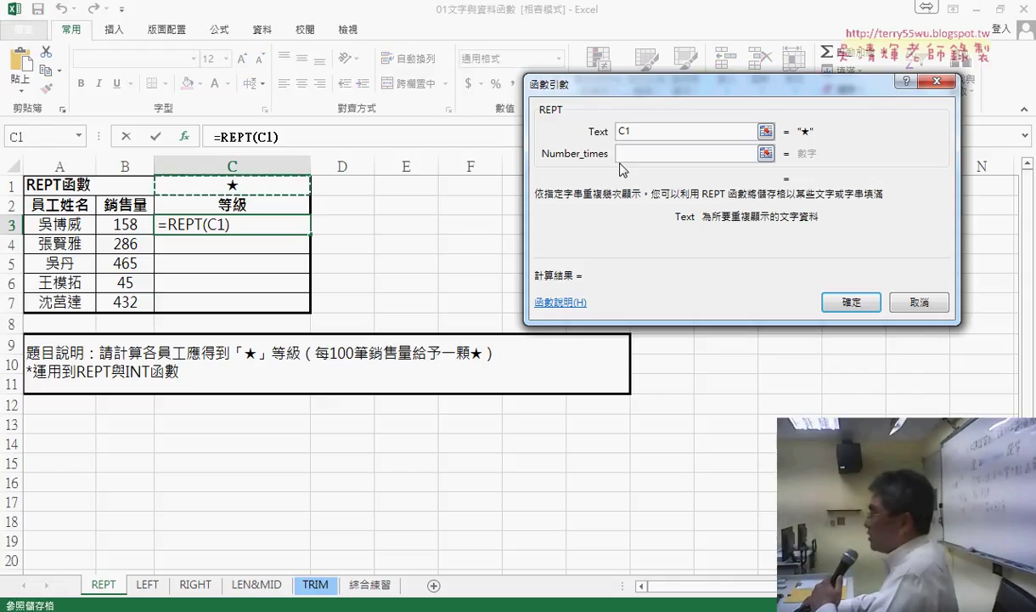
pyautogui.click(620, 155)
pyautogui.click(112, 223)
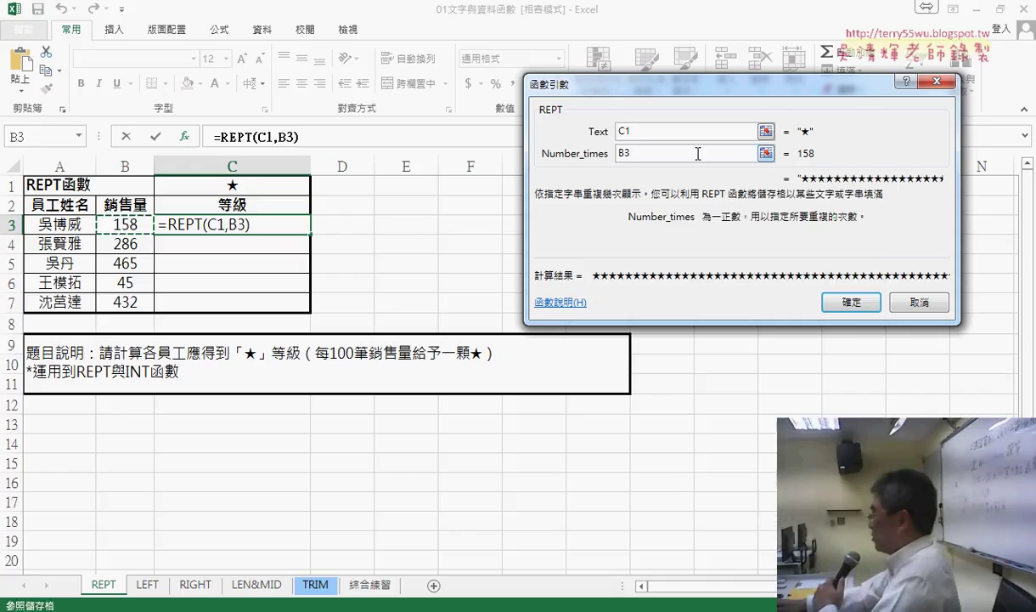
pyautogui.write('/100')
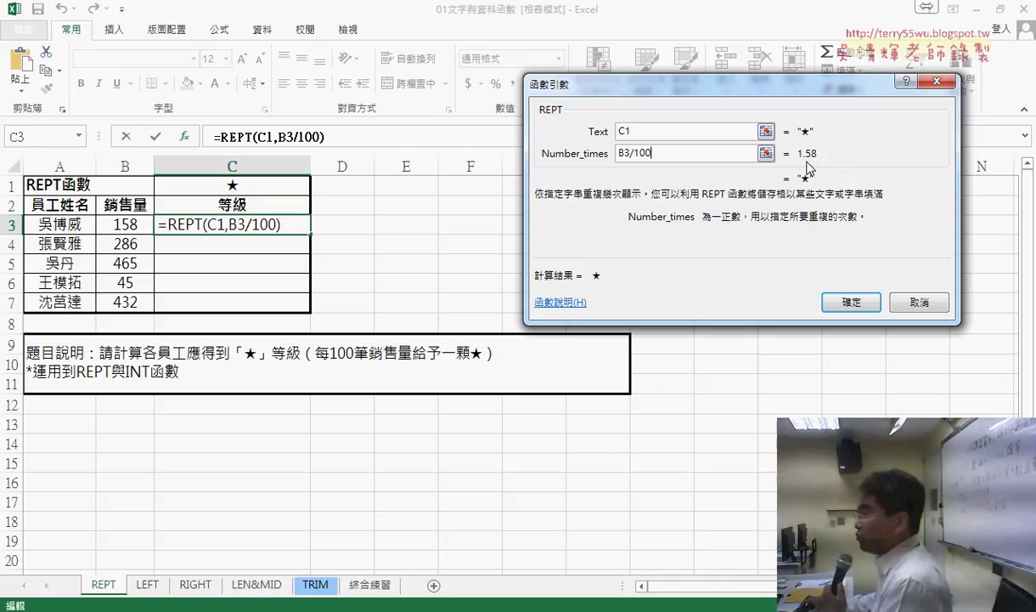
# Step: Change the repeat count argument to int(B3/100)
pyautogui.click(619, 153)
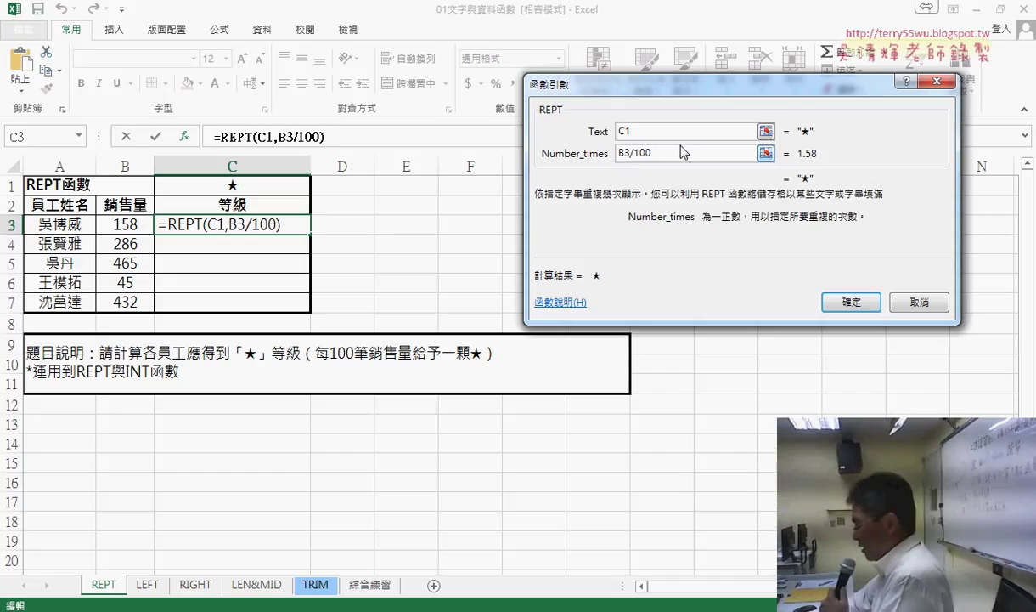
pyautogui.write('int')
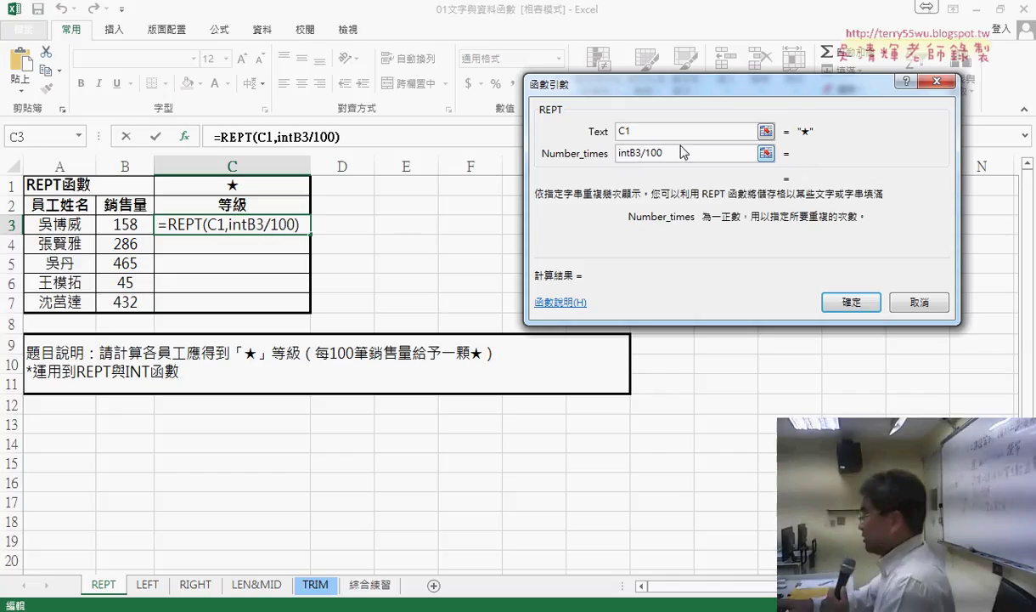
pyautogui.write('(')
pyautogui.click(681, 152)
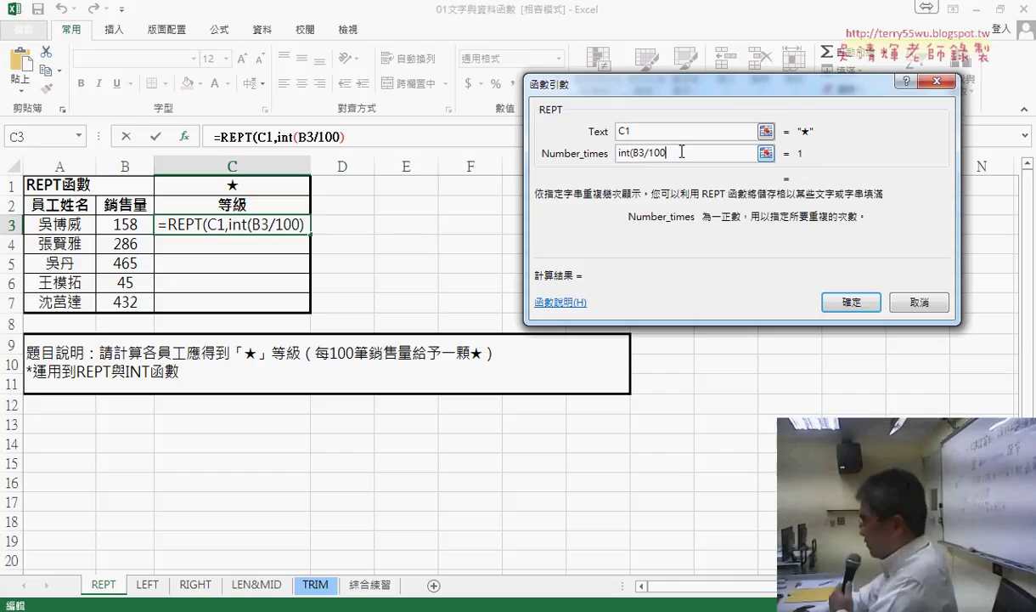
pyautogui.write(')')
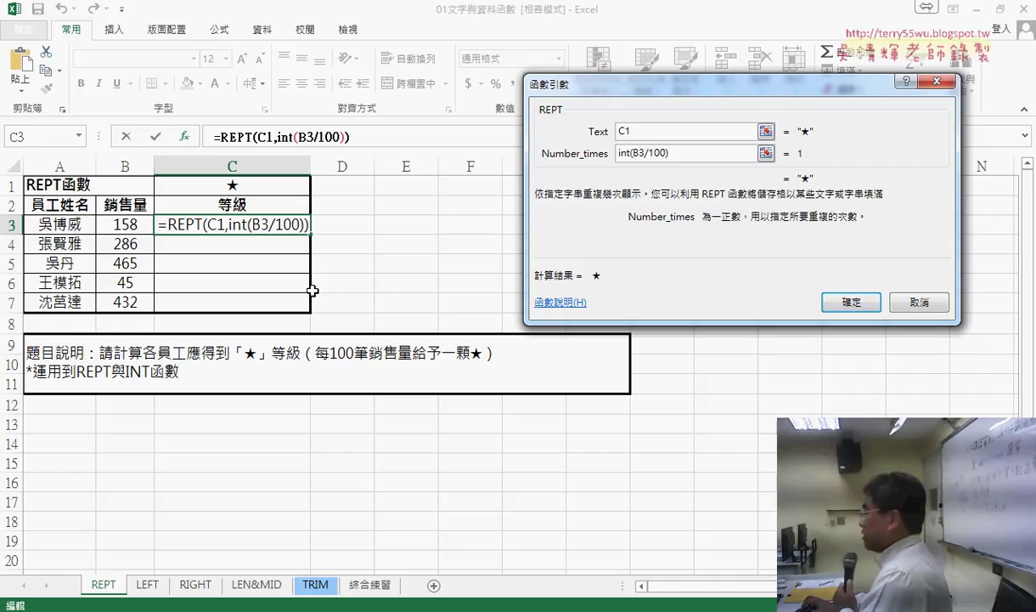
# Step: Lock the text argument as C$1, confirm the REPT formula, and fill it down to C7
pyautogui.click(628, 132)
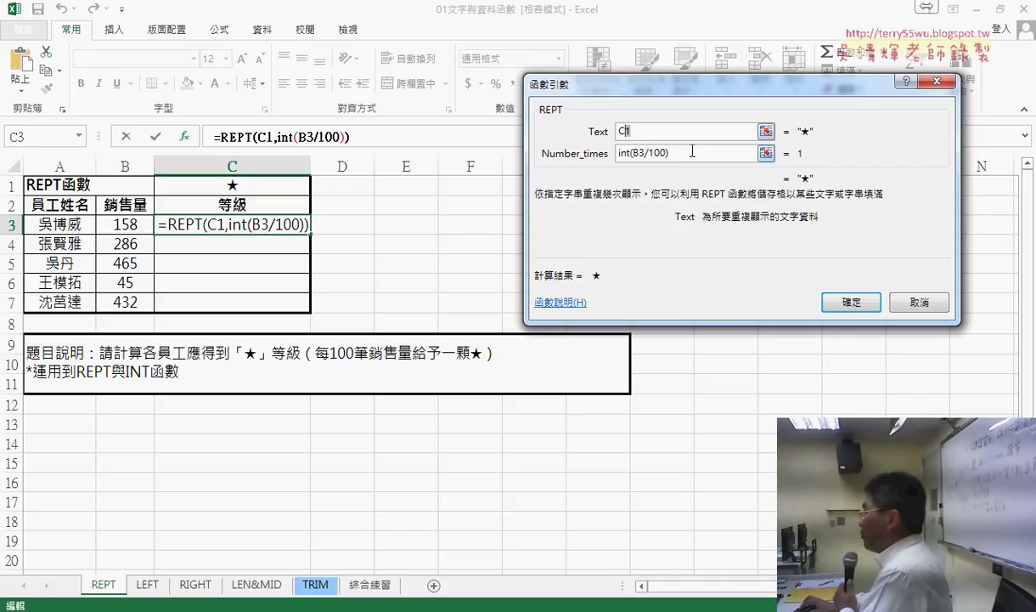
pyautogui.click(619, 130)
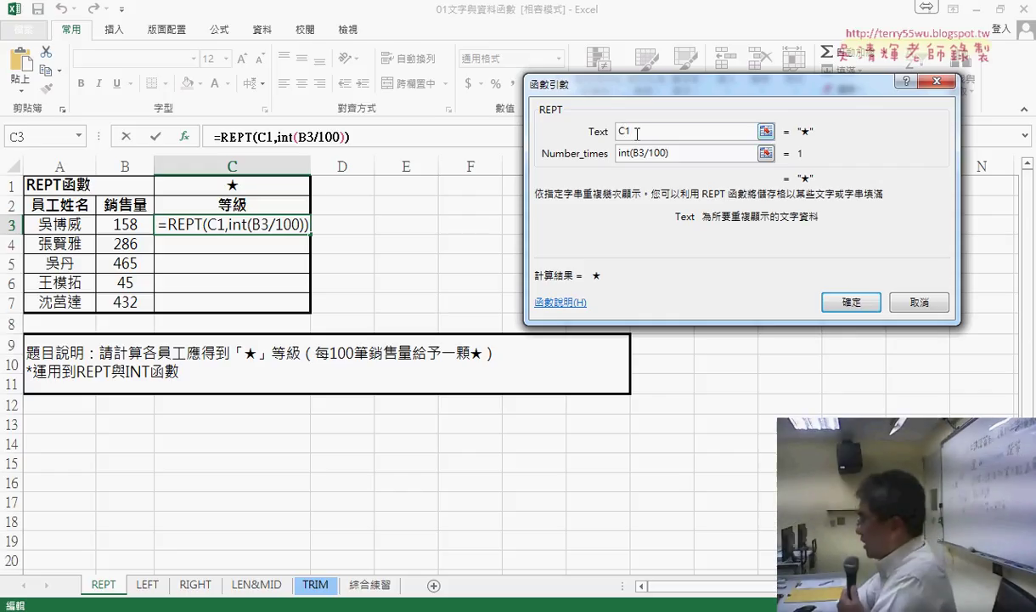
pyautogui.press('F4')
pyautogui.press('F4')
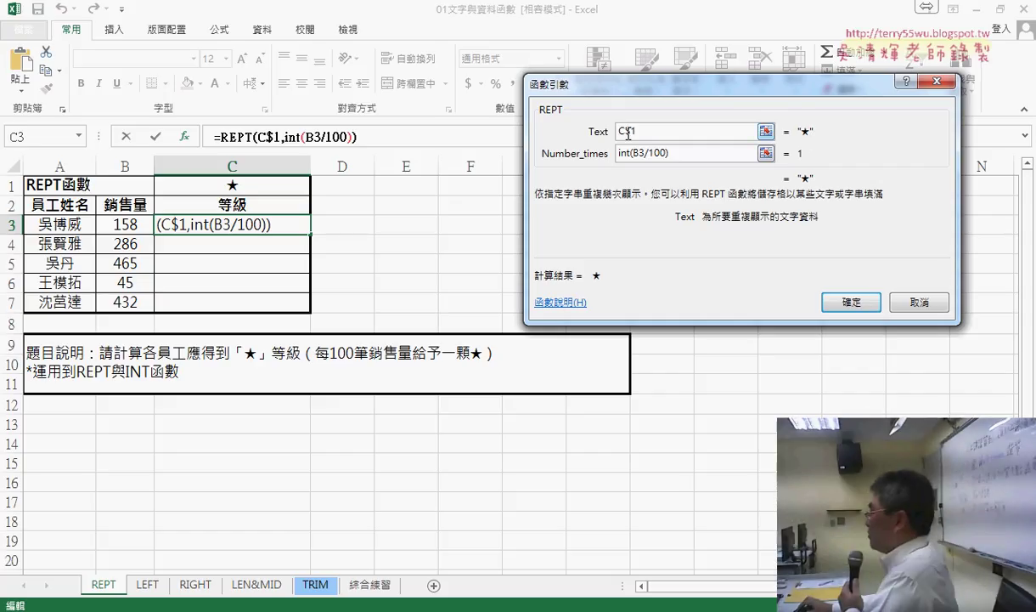
pyautogui.doubleClick(637, 131)
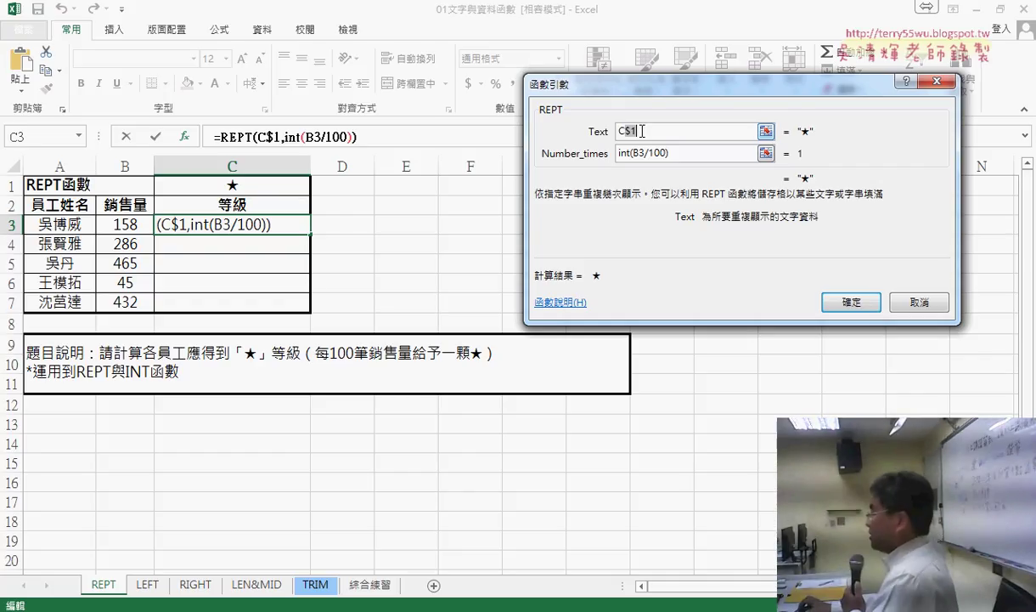
pyautogui.click(808, 297)
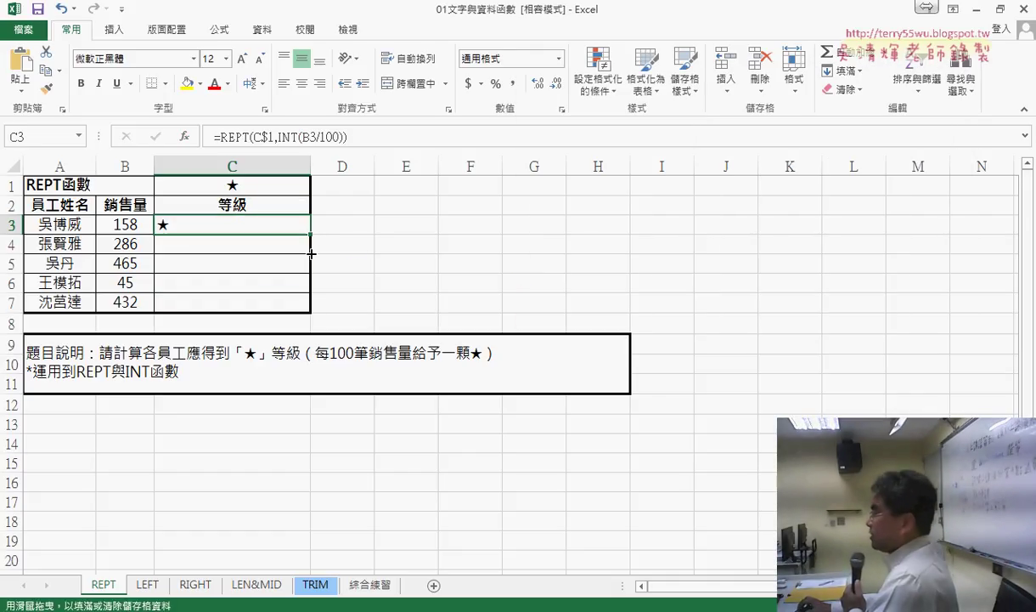
pyautogui.moveTo(312, 253); pyautogui.dragTo(312, 309)
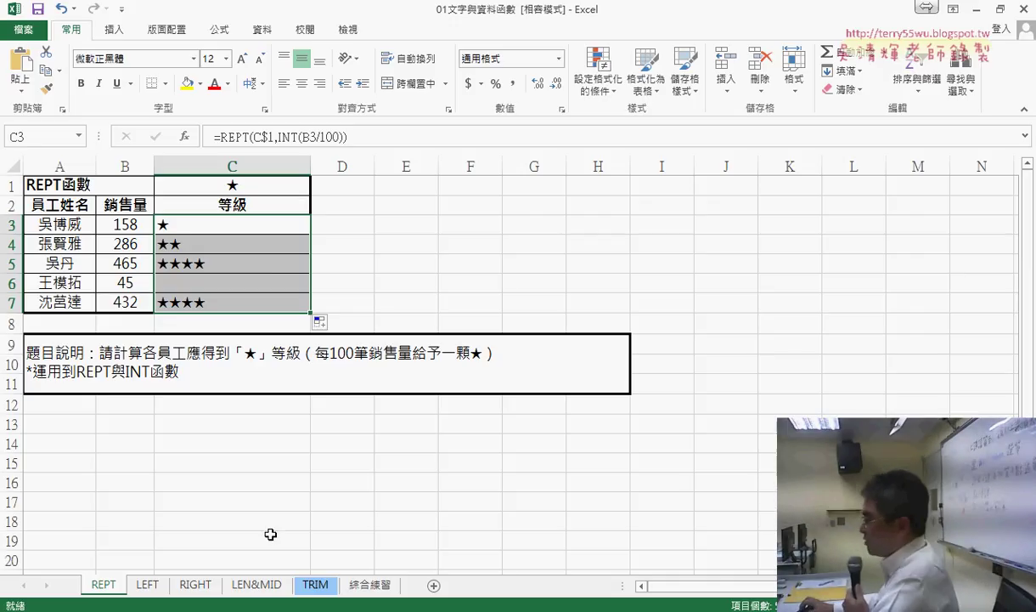
# Step: On the LEN&MID sheet, enter =LEN(B3) in C3 through Insert Function
pyautogui.click(258, 585)
pyautogui.scroll(3, 431, 388)
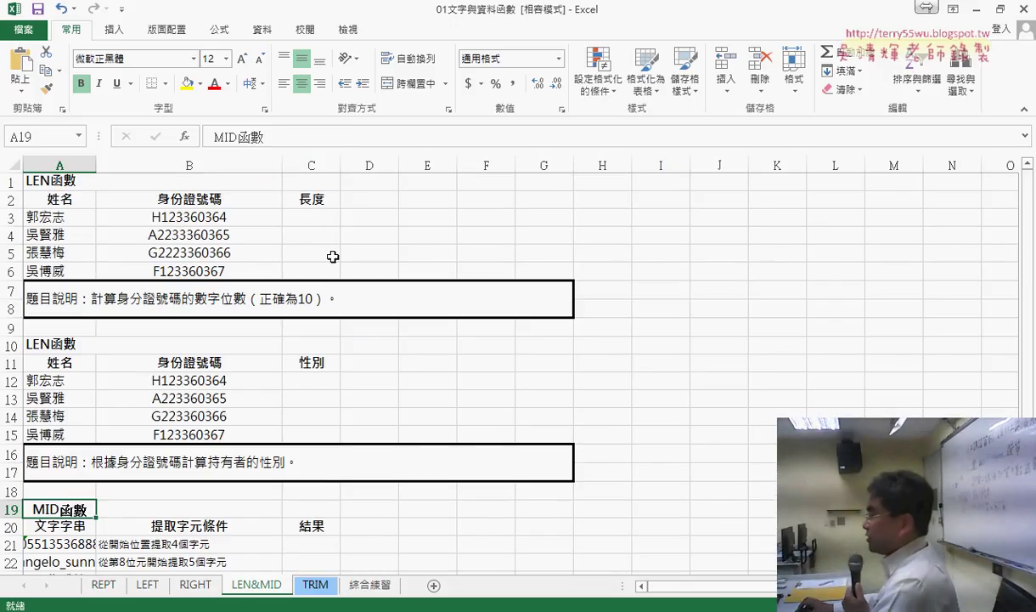
pyautogui.click(311, 218)
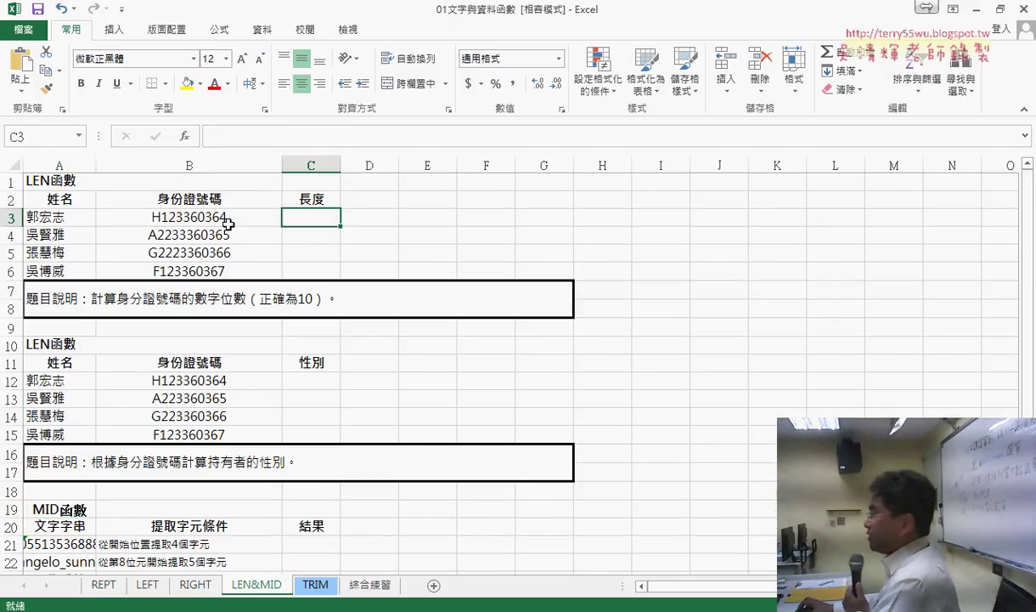
pyautogui.click(192, 135)
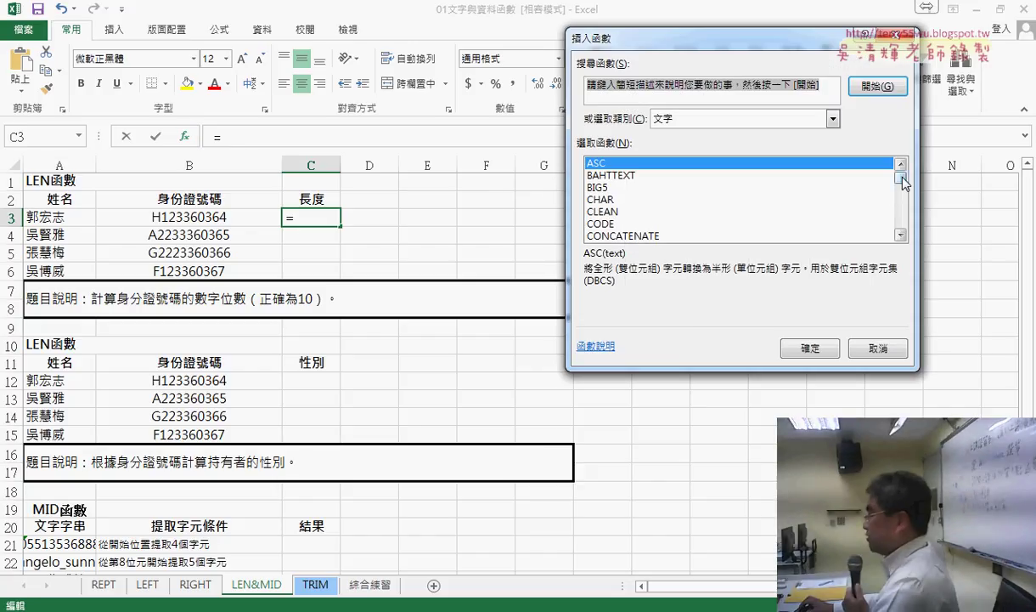
pyautogui.moveTo(903, 184); pyautogui.dragTo(903, 198)
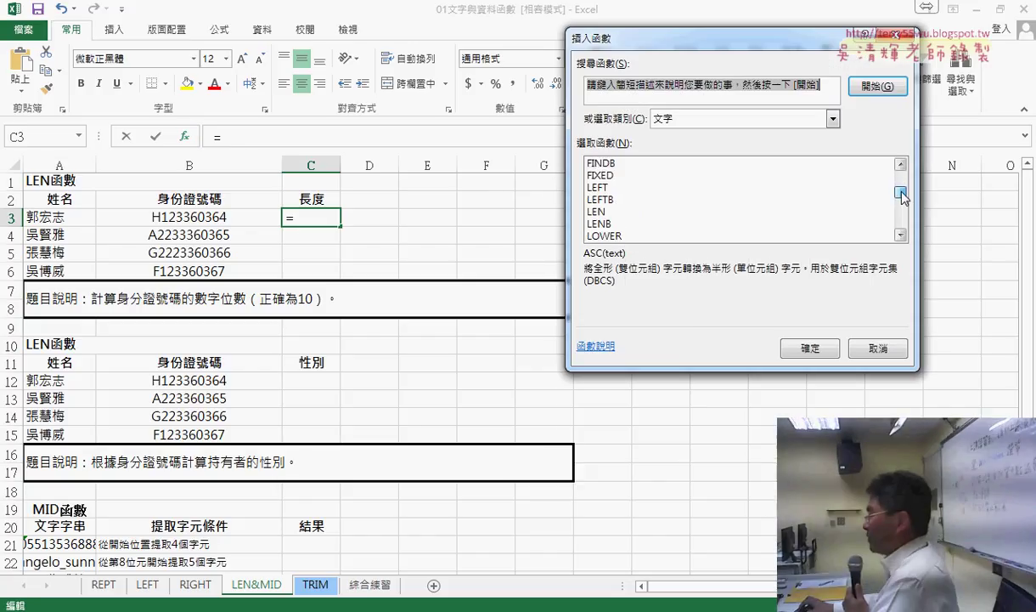
pyautogui.click(619, 215)
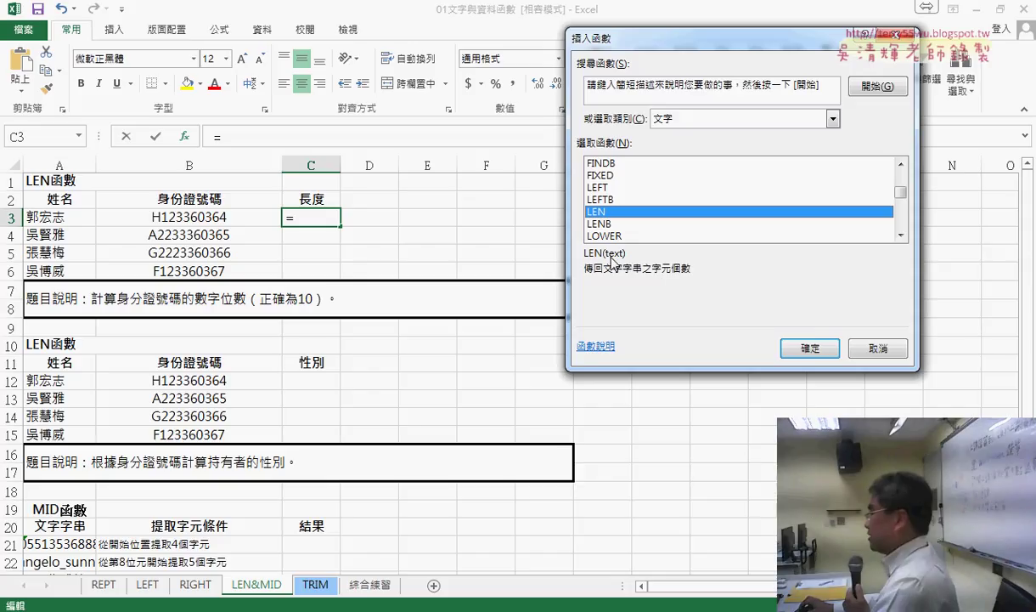
pyautogui.click(809, 348)
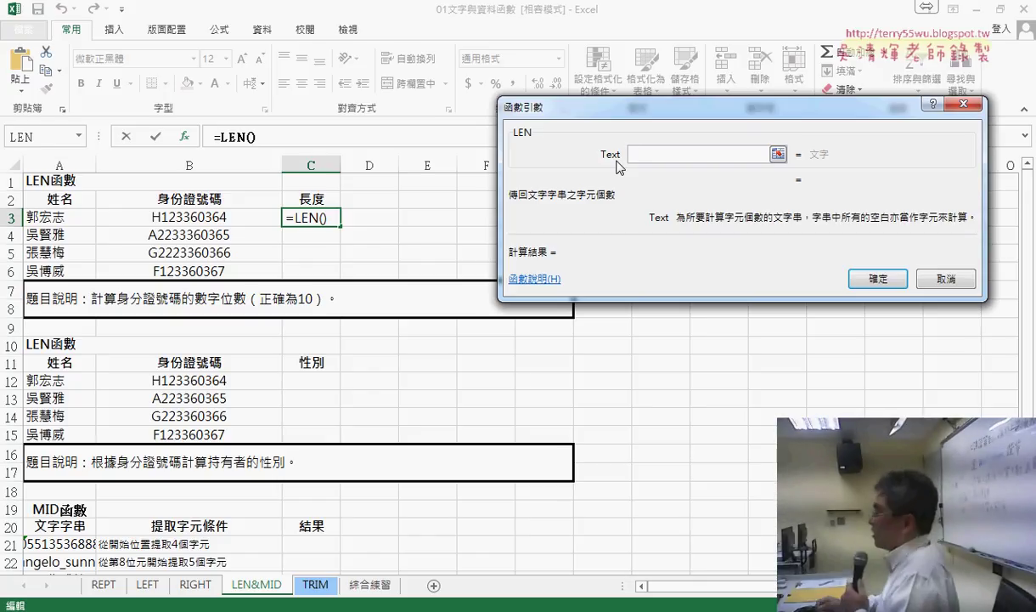
pyautogui.click(221, 218)
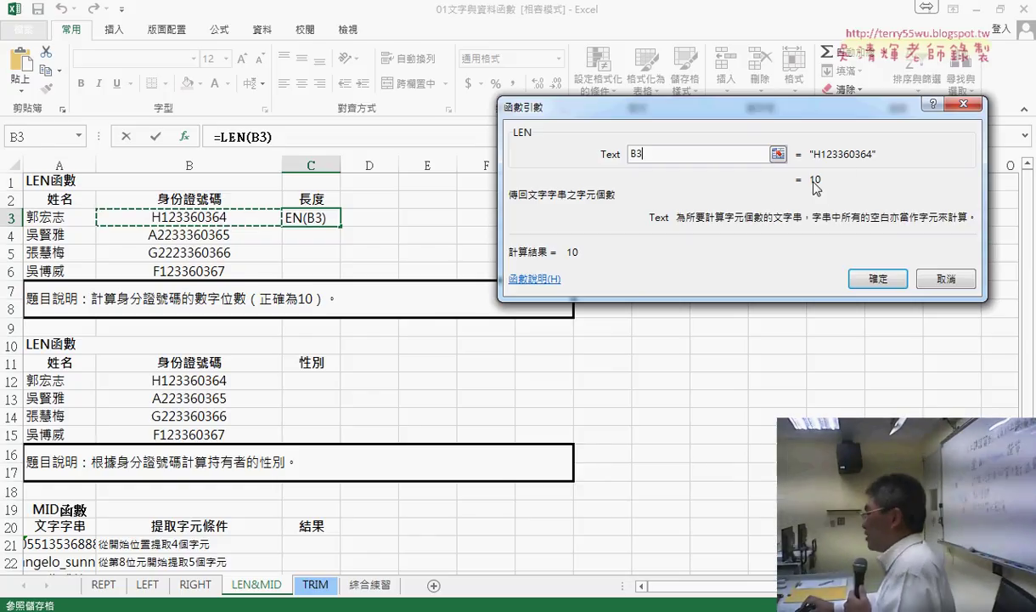
pyautogui.click(876, 289)
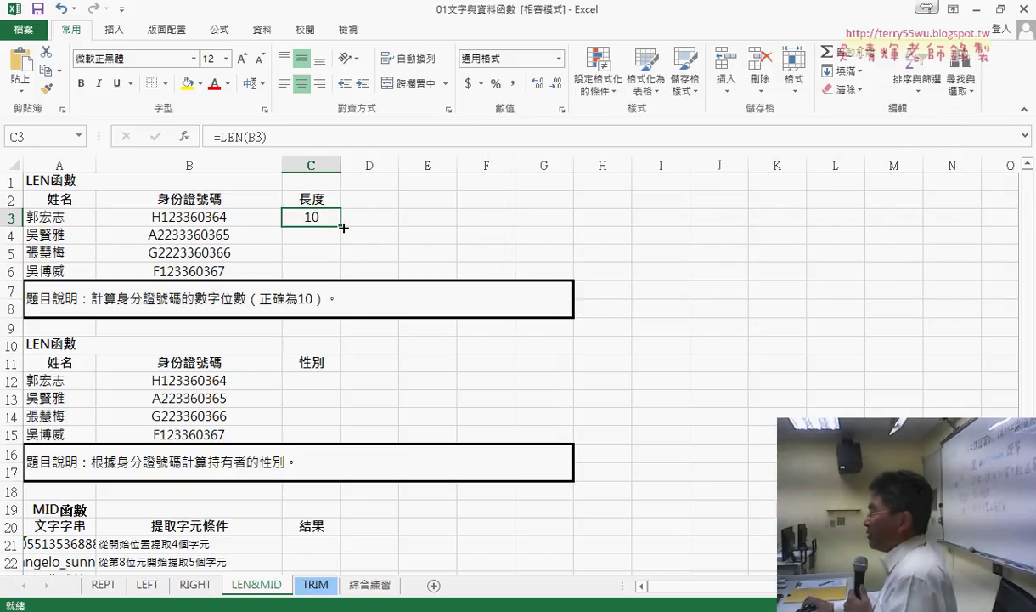
# Step: Fill the length formula down to C6, check the 10, 11, 11, 10 results, and select D3:D6
pyautogui.moveTo(343, 227)
pyautogui.mouseDown()
pyautogui.moveTo(342, 270)
pyautogui.moveTo(323, 252)
pyautogui.mouseUp()
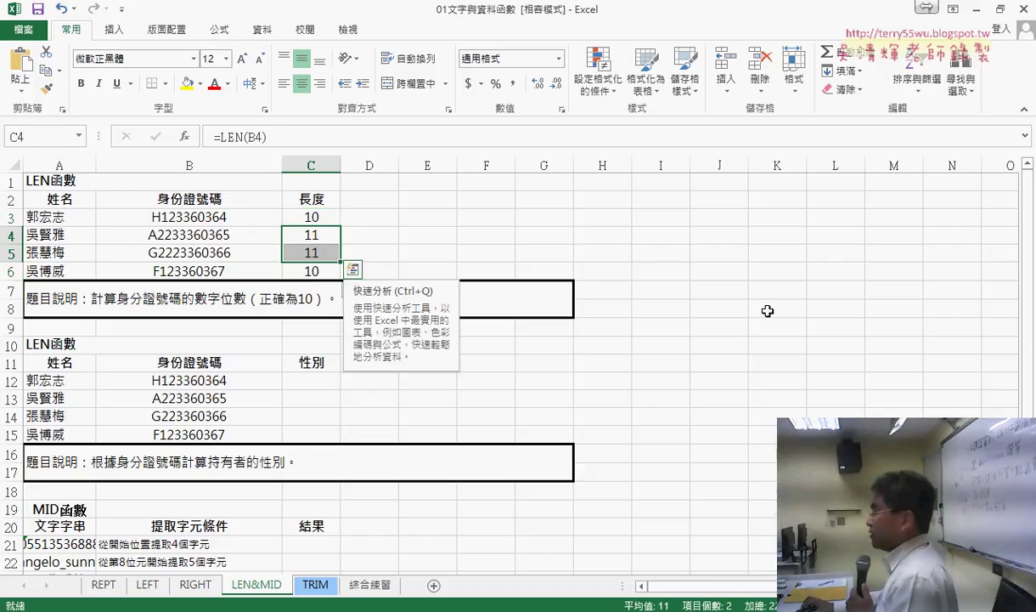
pyautogui.click(314, 216)
pyautogui.click(320, 270)
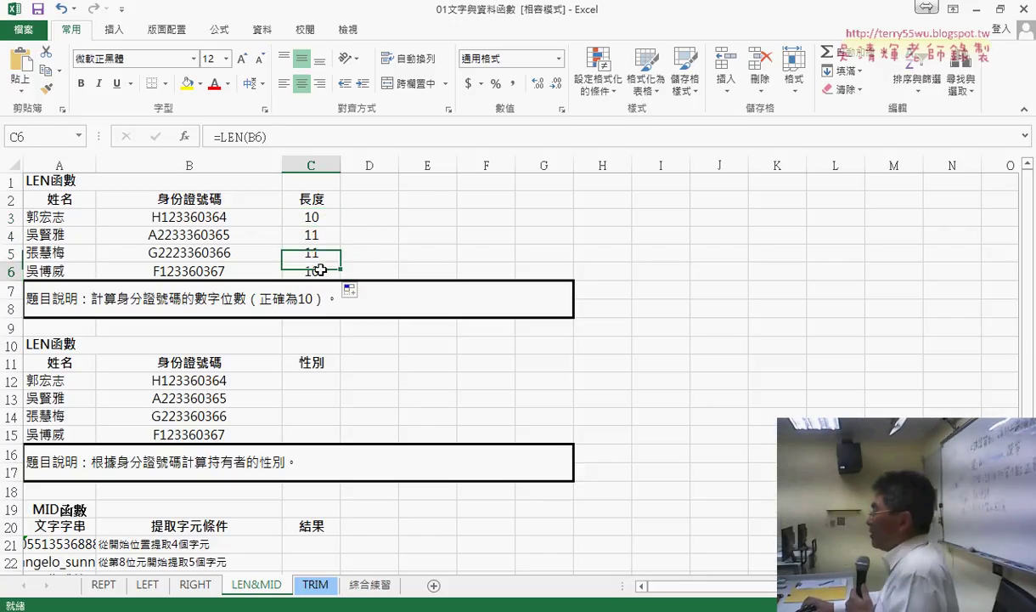
pyautogui.click(366, 192)
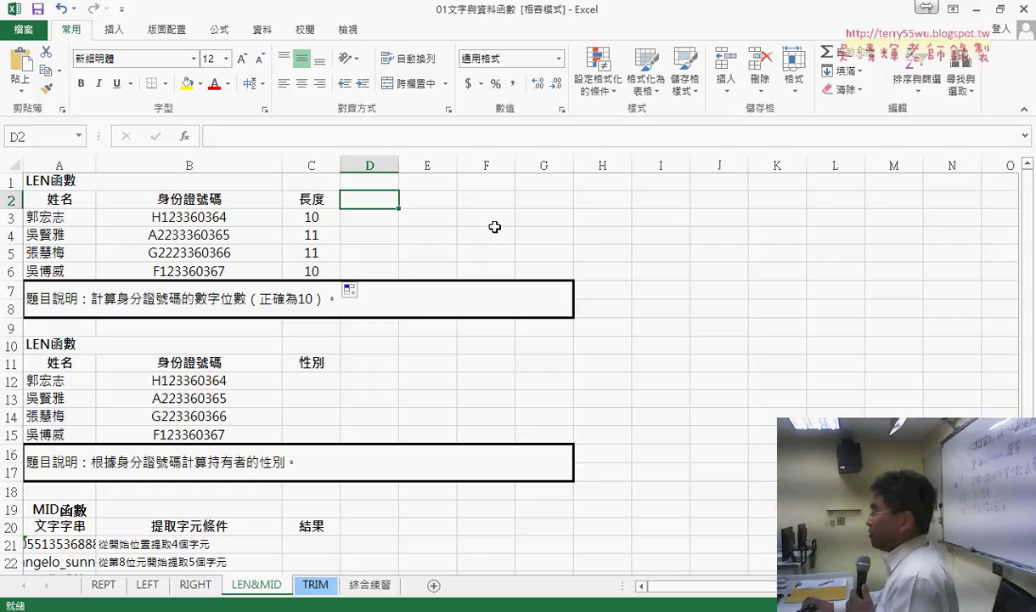
pyautogui.moveTo(360, 218); pyautogui.dragTo(362, 269)
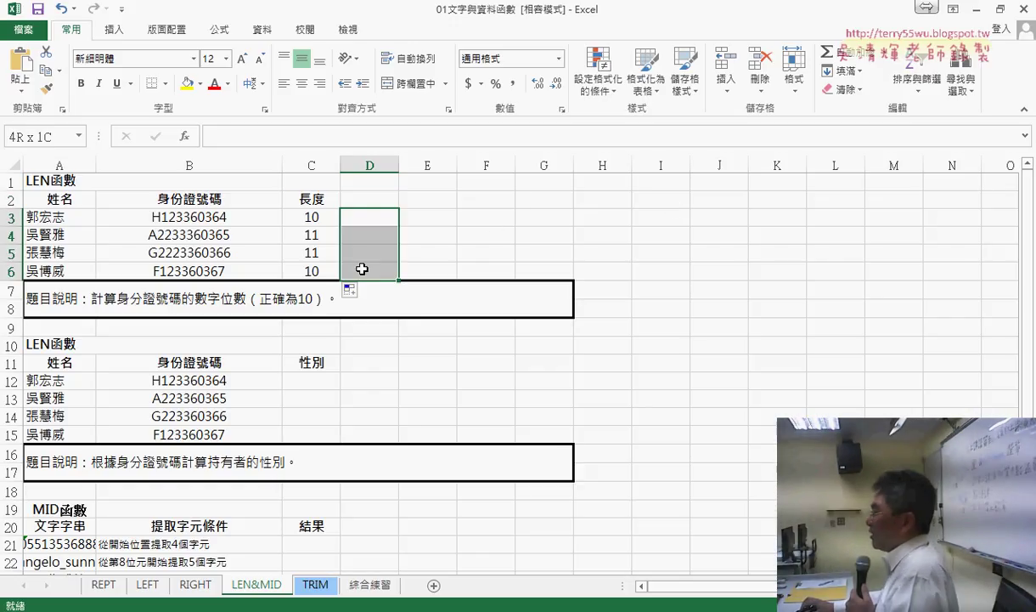
pyautogui.click(365, 219)
# Step: Choose the IF function from the Logical category for D3
pyautogui.click(185, 136)
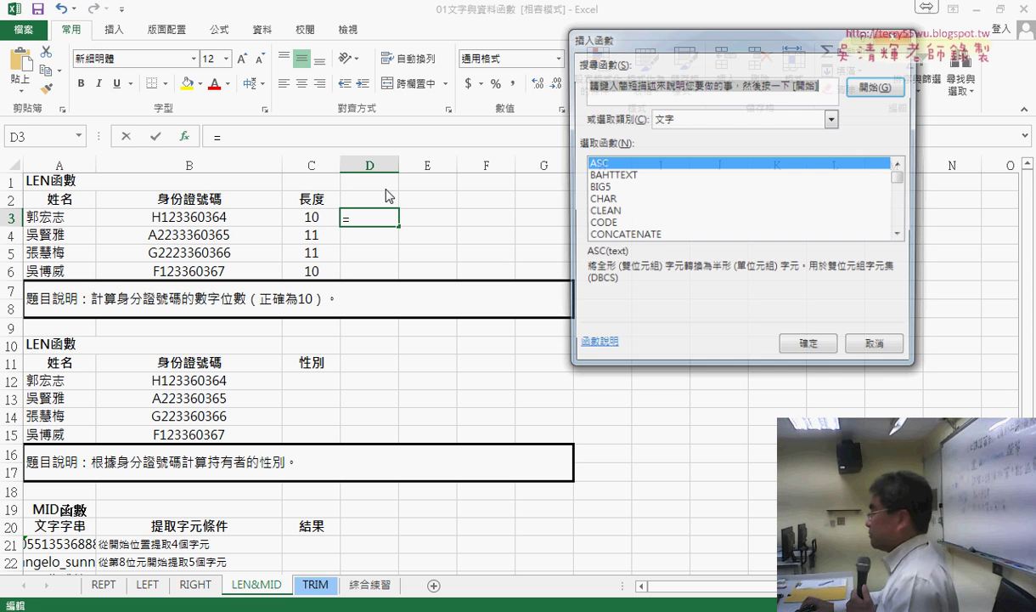
pyautogui.click(705, 119)
pyautogui.click(665, 238)
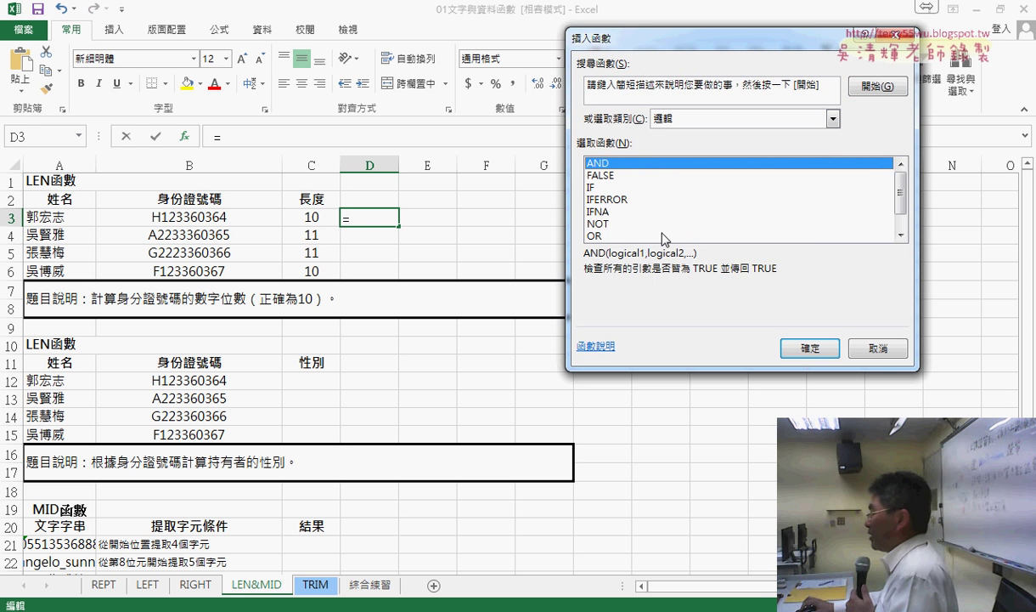
pyautogui.doubleClick(599, 187)
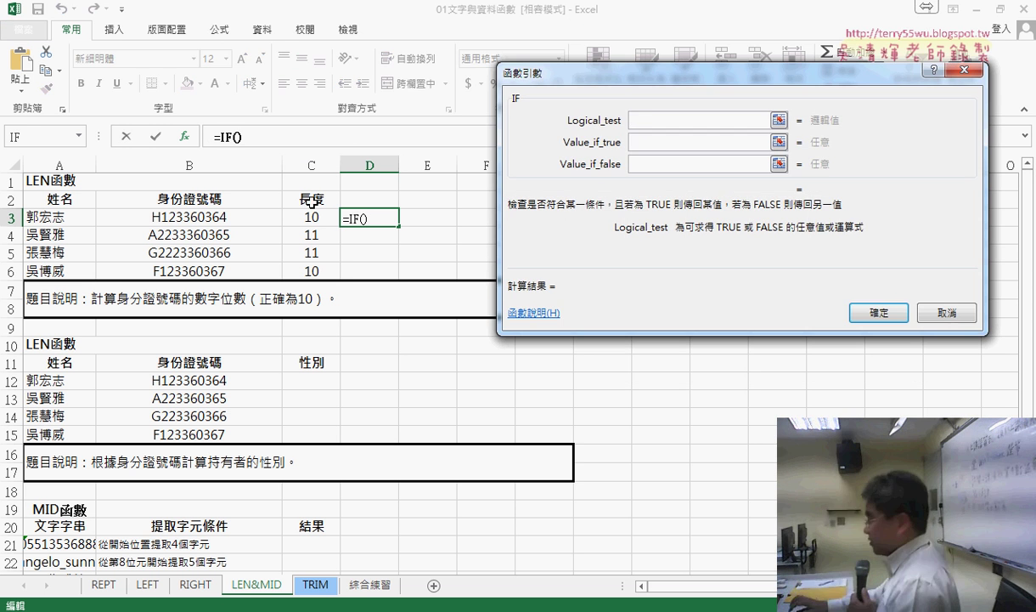
# Step: Set IF to C3=10, "Y", "N", fill it down to D6, and select the N results
pyautogui.click(311, 217)
pyautogui.write('=')
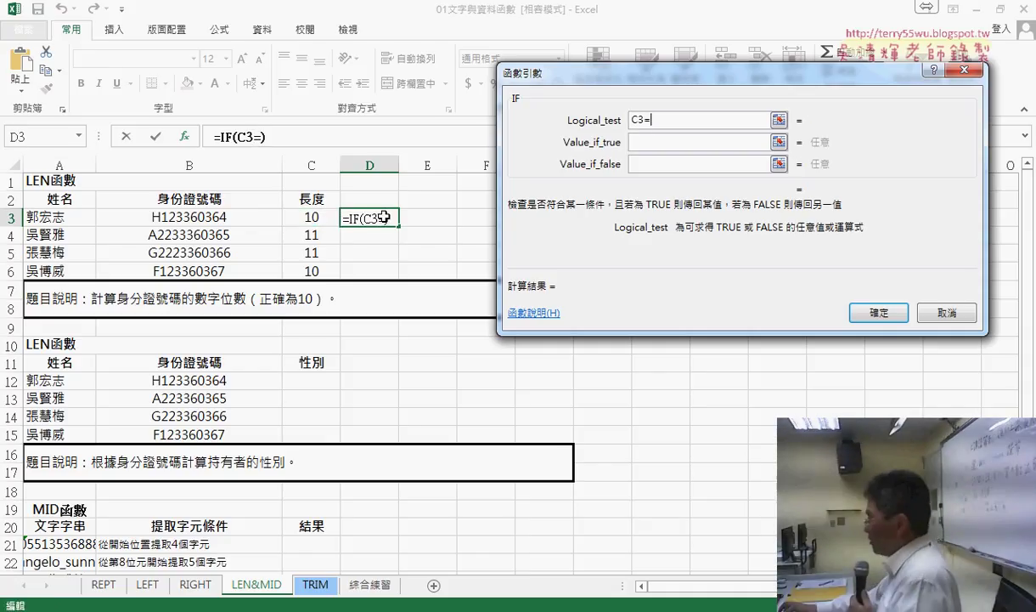
pyautogui.write('10')
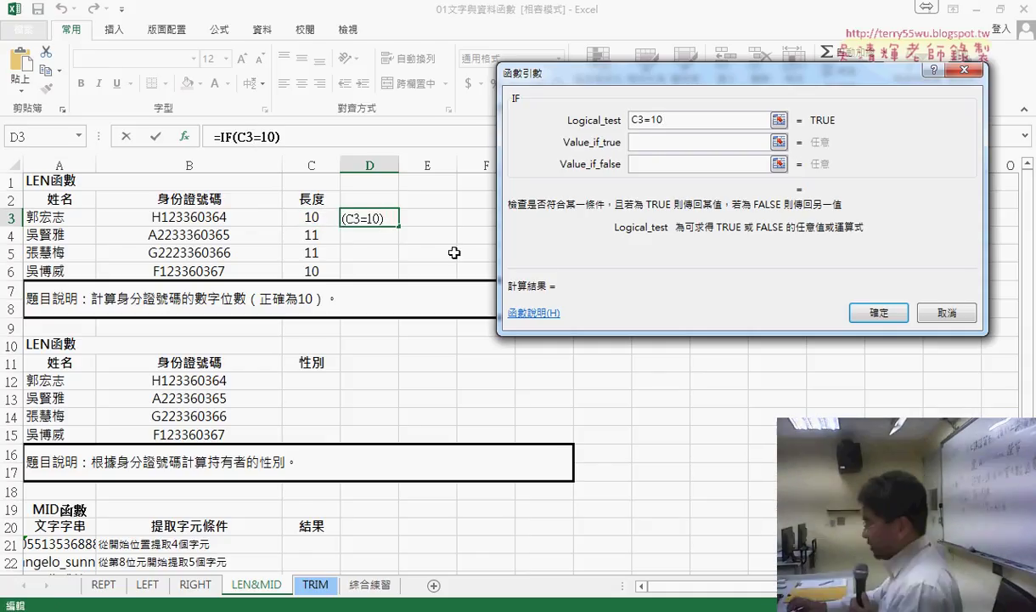
pyautogui.click(651, 143)
pyautogui.write('Y')
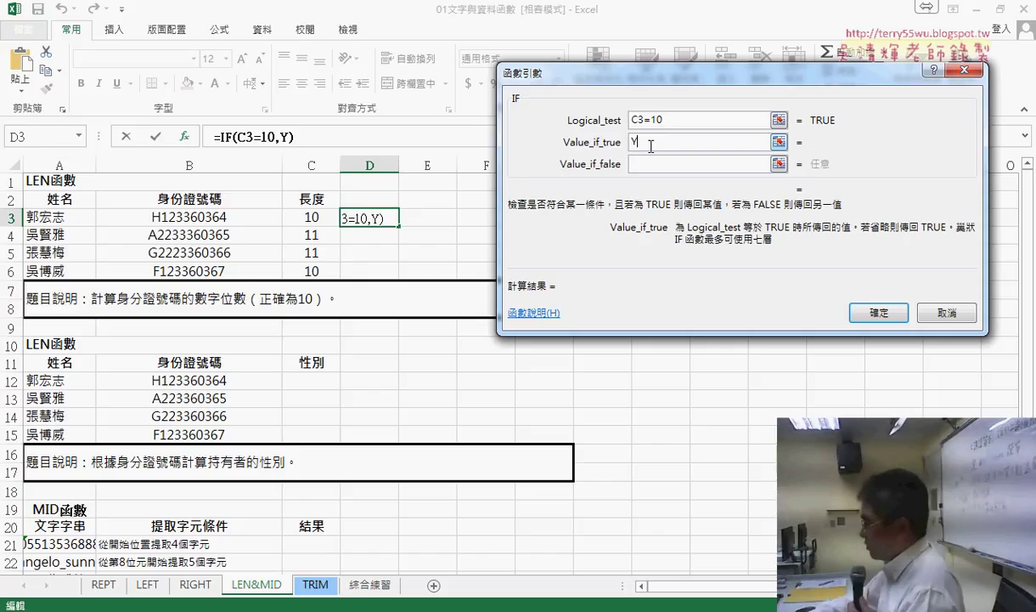
pyautogui.press('Tab')
pyautogui.write('N')
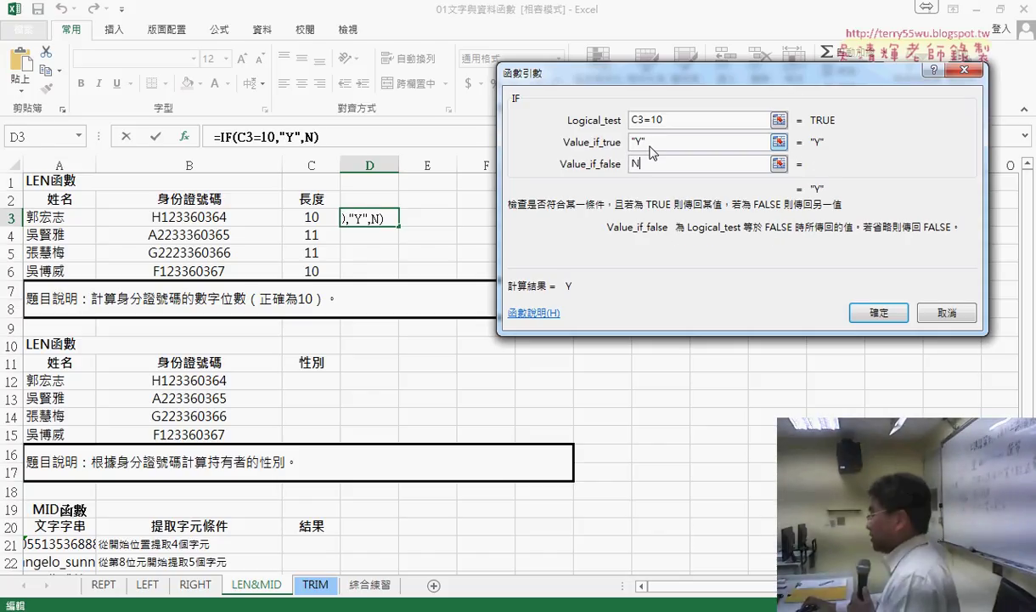
pyautogui.click(879, 312)
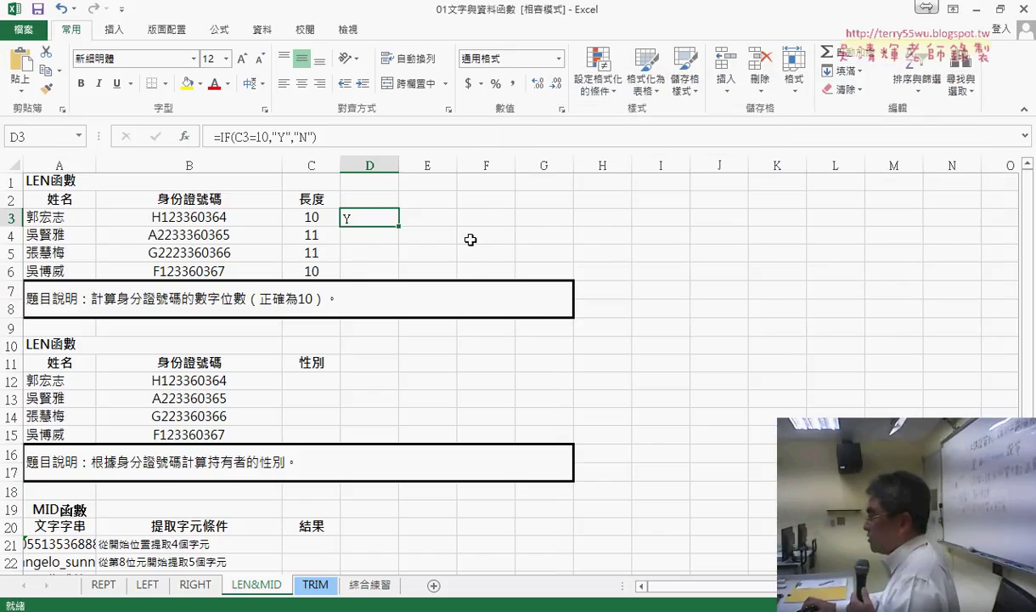
pyautogui.moveTo(397, 225); pyautogui.dragTo(395, 274)
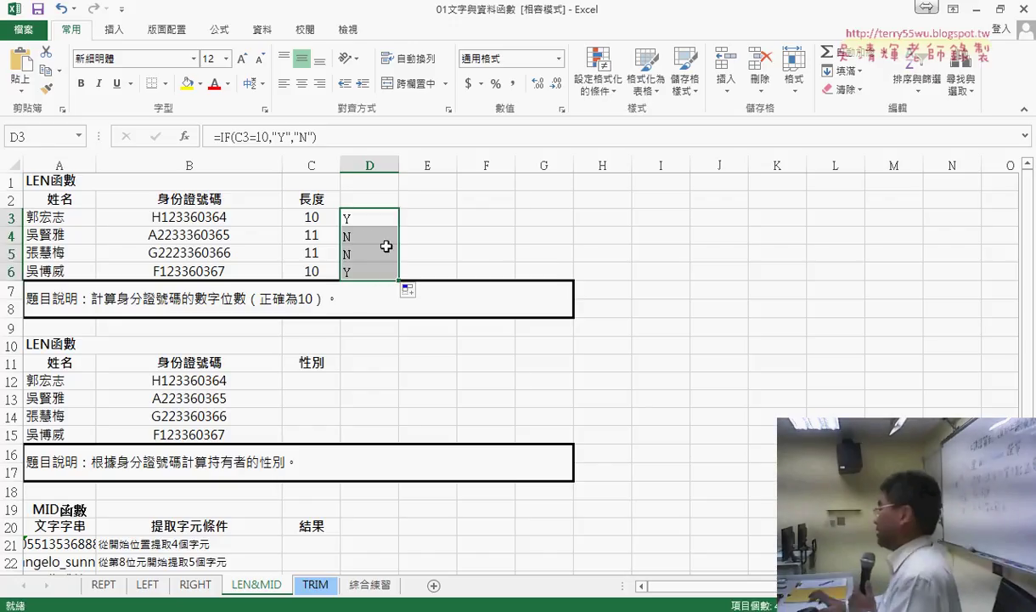
pyautogui.moveTo(373, 236); pyautogui.dragTo(368, 251)
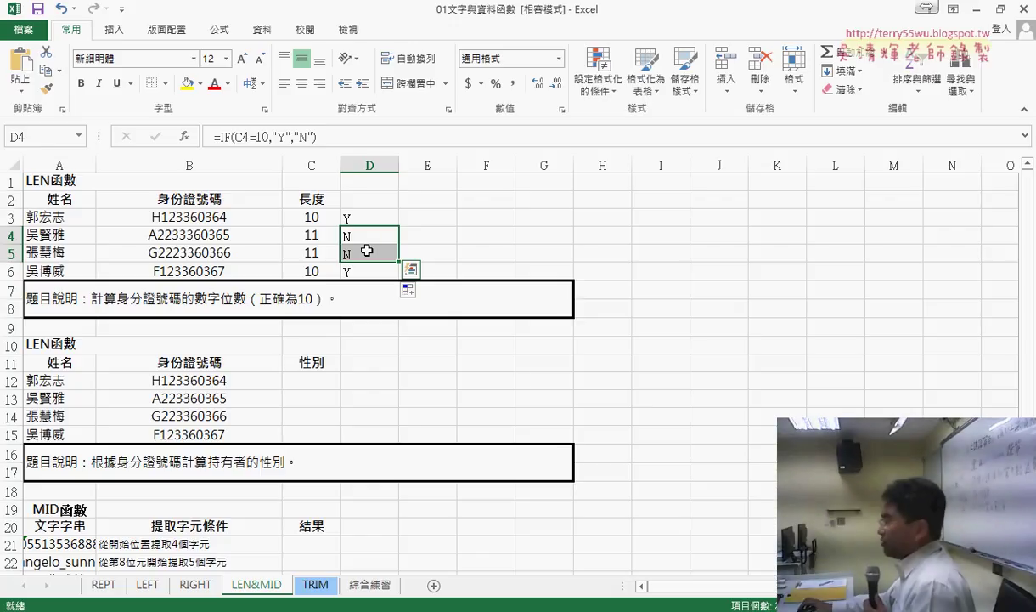
# Step: Rename the second table's LEN函數 heading to MID函數
pyautogui.scroll(-2, 419, 294)
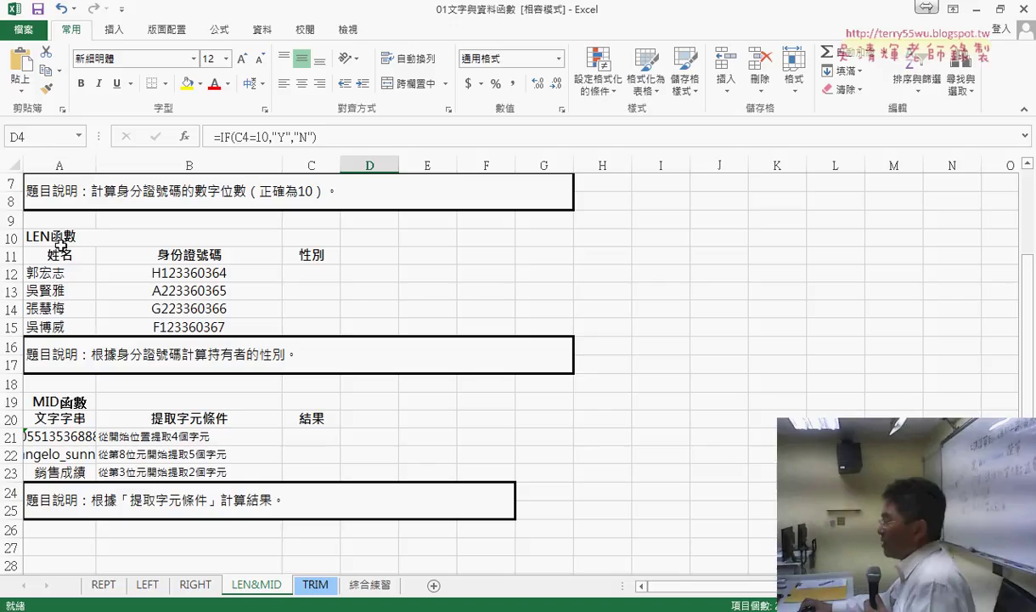
pyautogui.click(152, 238)
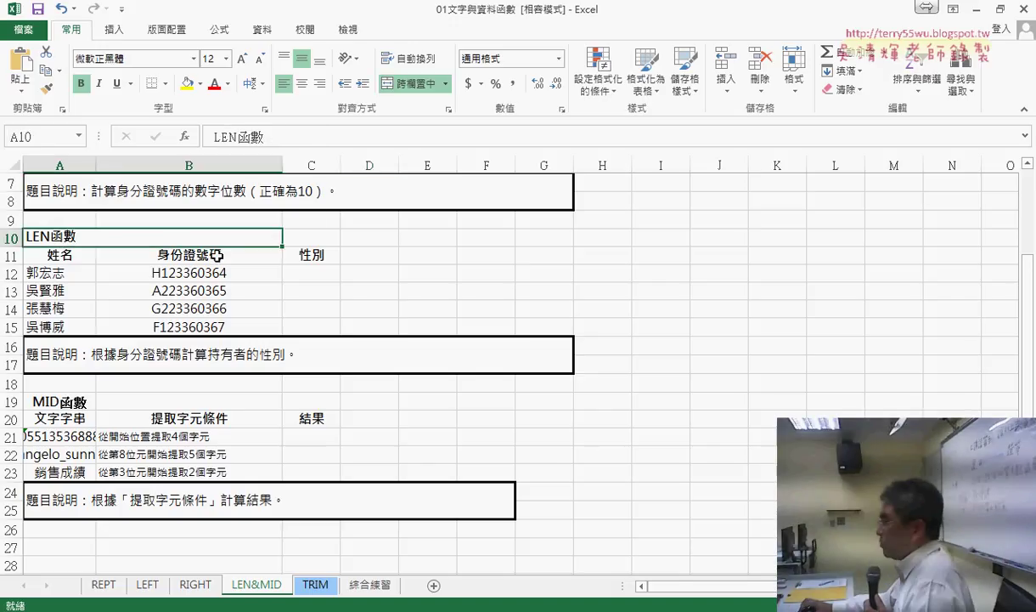
pyautogui.doubleClick(44, 239)
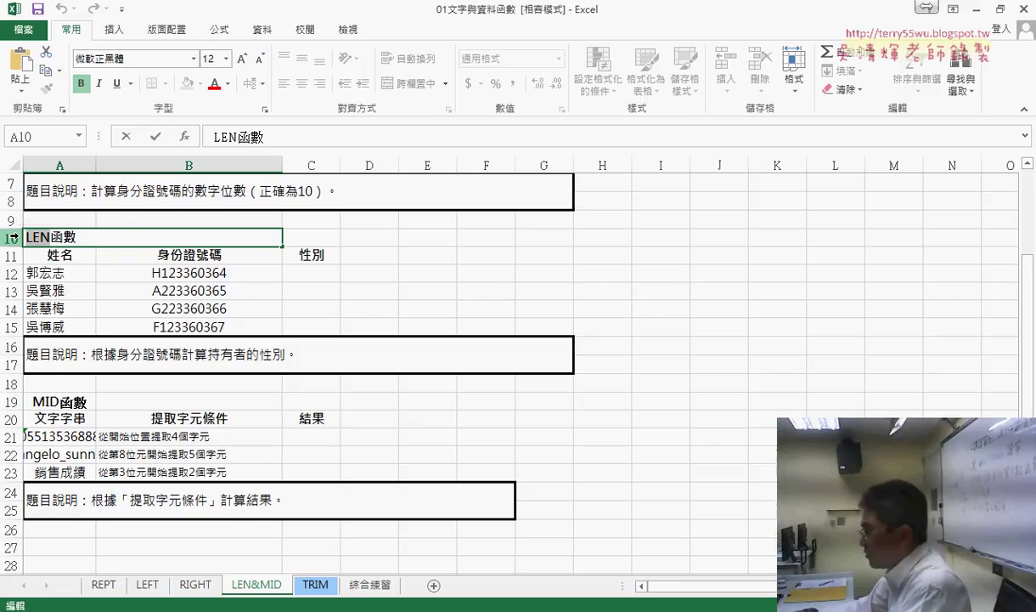
pyautogui.write('MID')
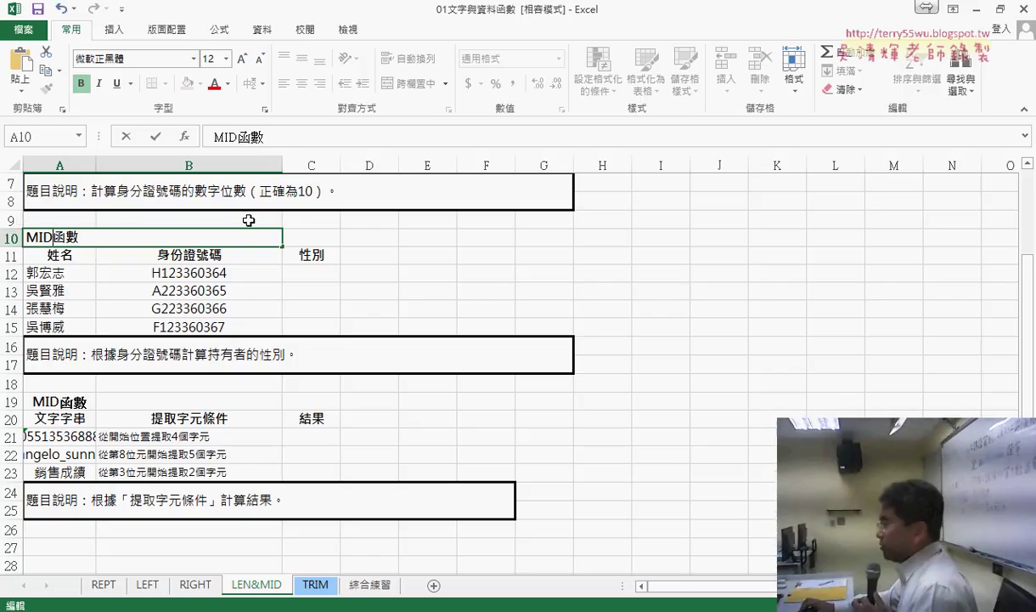
pyautogui.click(270, 325)
pyautogui.click(85, 234)
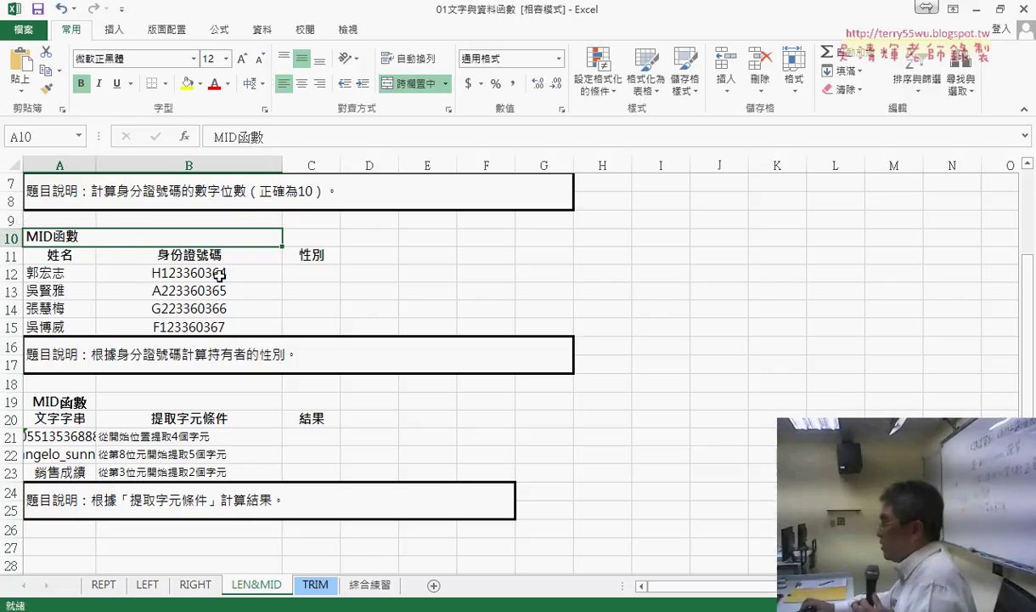
pyautogui.click(326, 276)
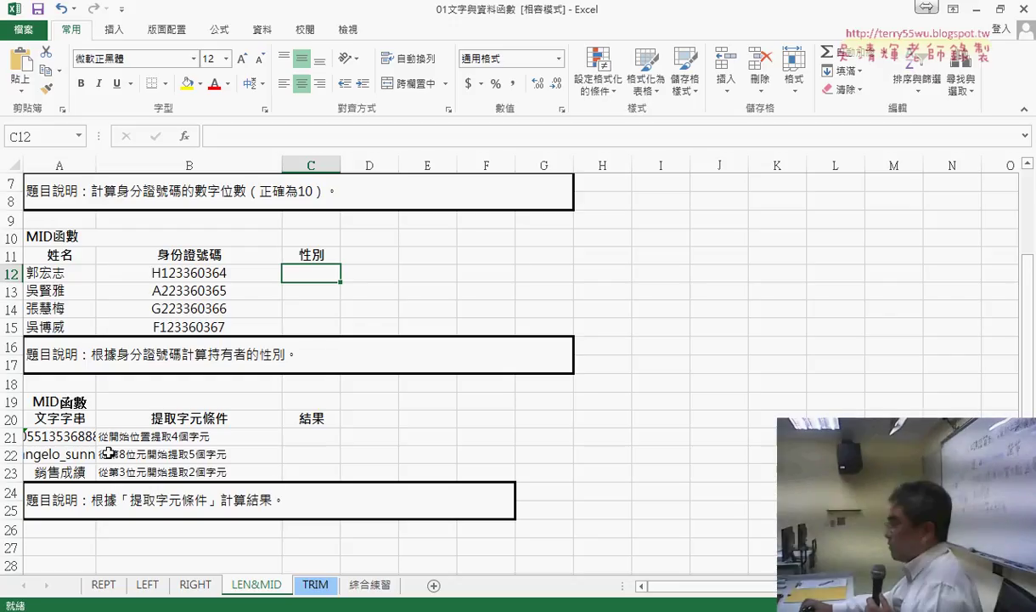
pyautogui.click(79, 441)
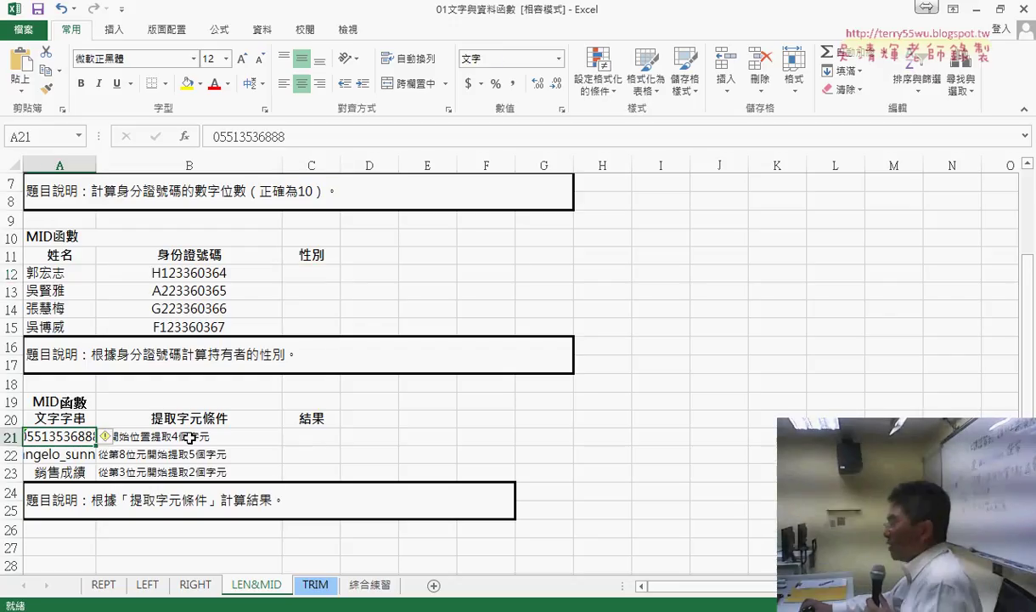
pyautogui.click(103, 438)
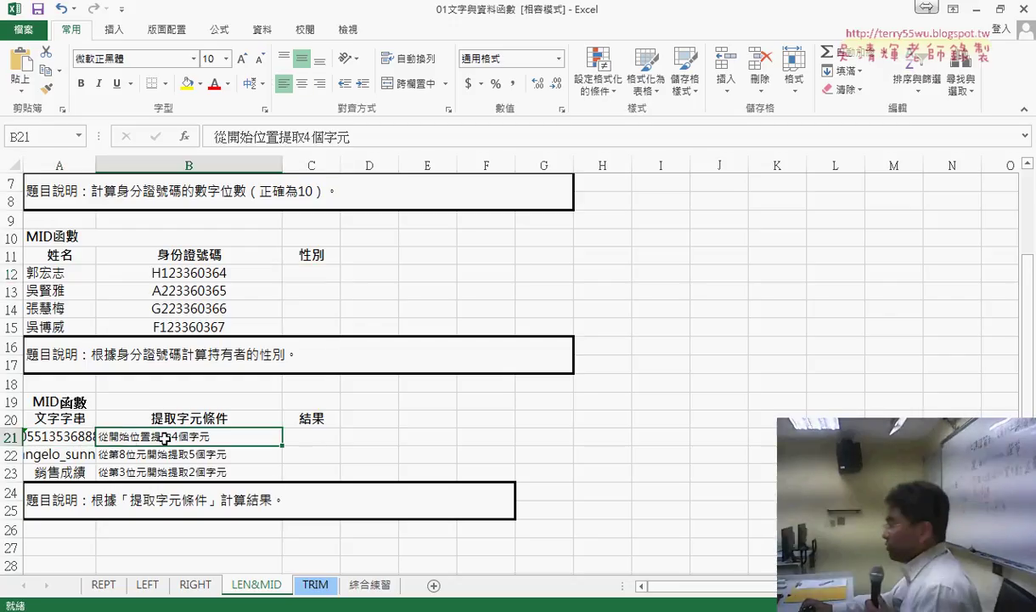
pyautogui.doubleClick(96, 165)
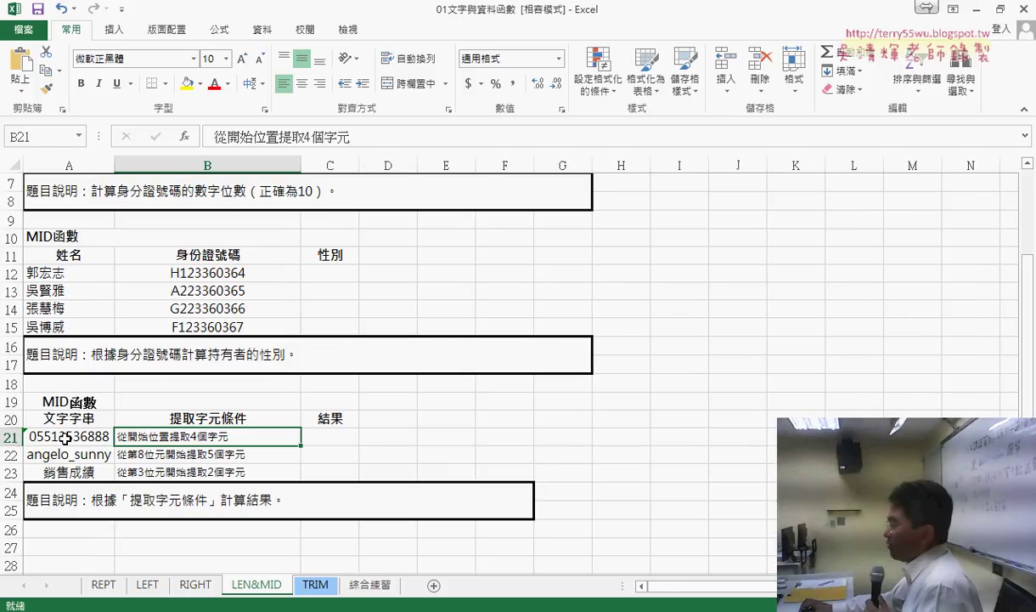
pyautogui.click(330, 437)
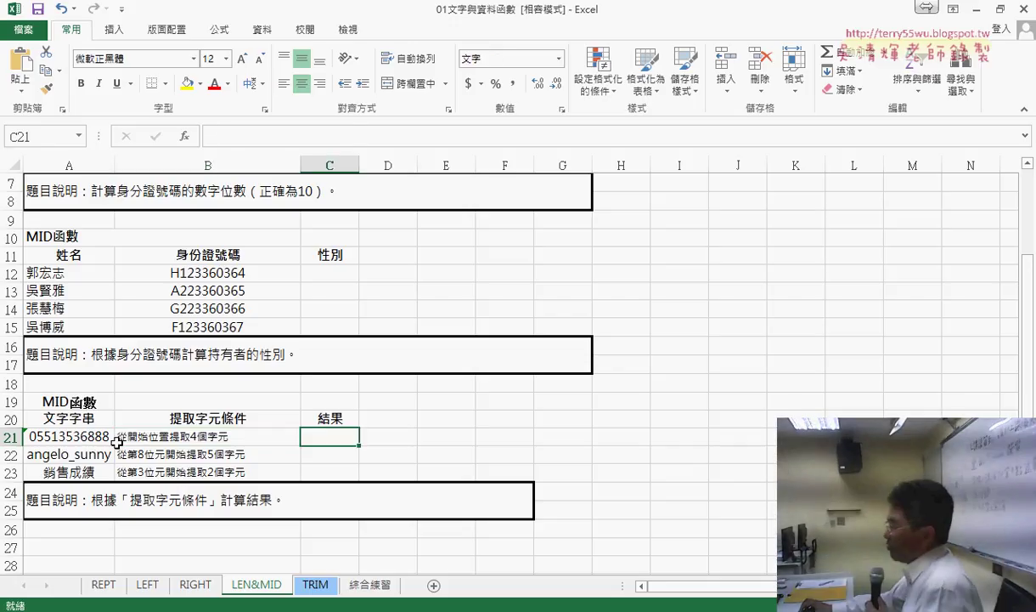
pyautogui.click(183, 457)
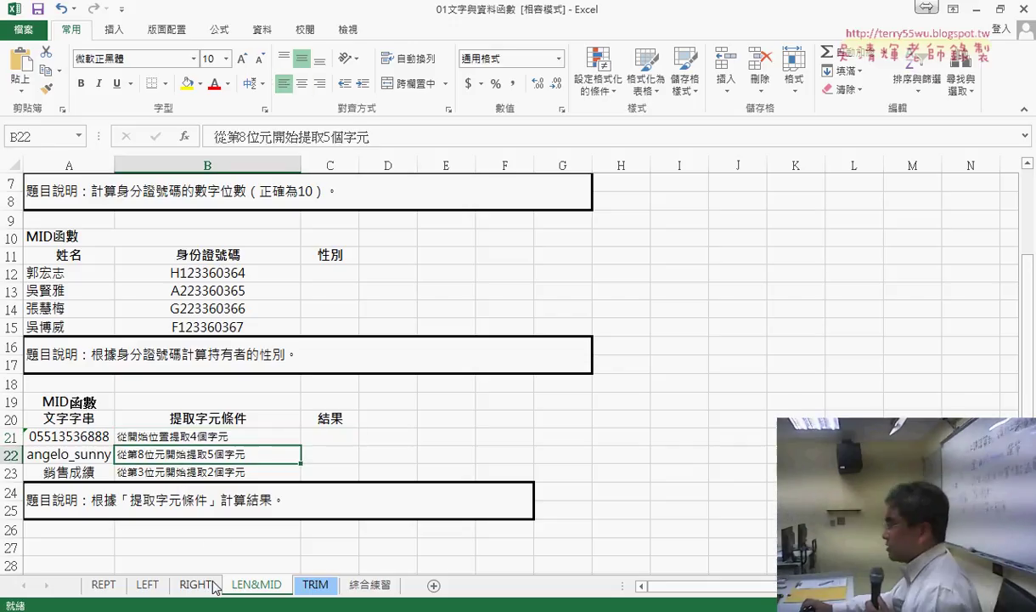
# Step: Show the LEFT sheet and check the B3 character-count task and the empty D10 salutation cell
pyautogui.click(147, 585)
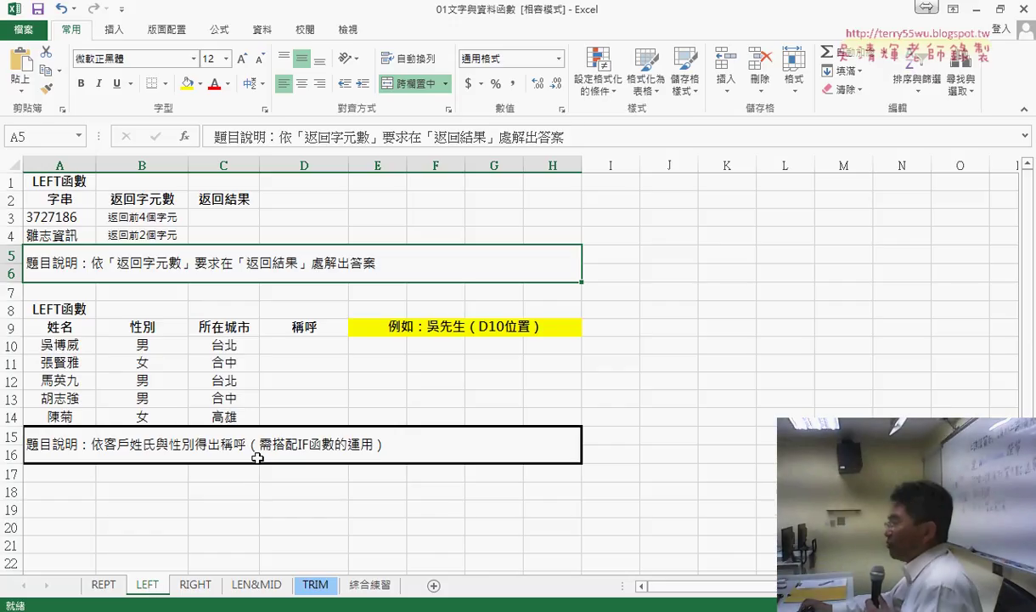
pyautogui.click(134, 215)
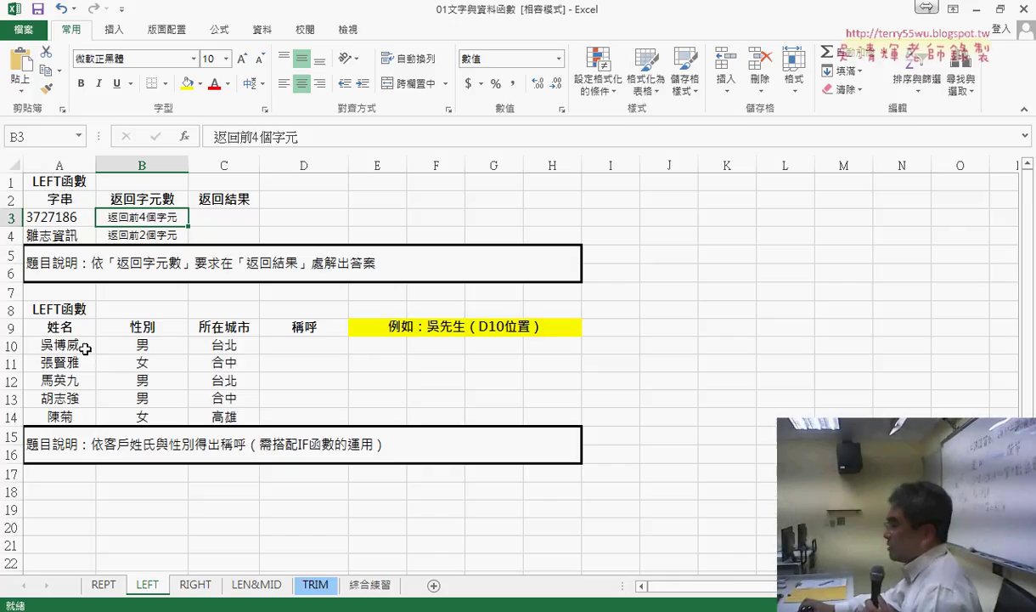
pyautogui.click(313, 346)
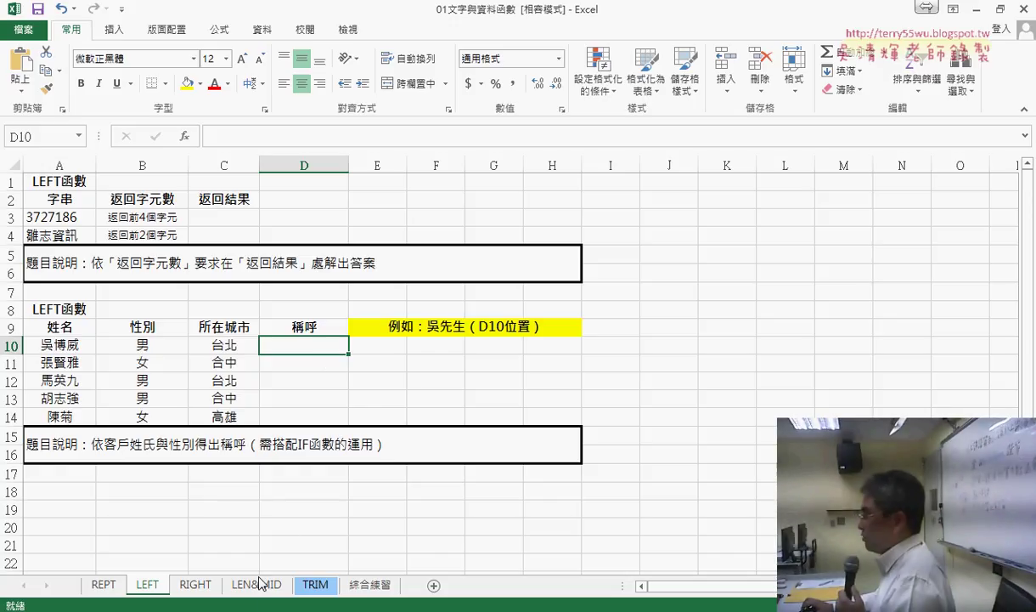
# Step: Go to the 綜合練習 phone-number sheet and make column E (手機) slightly wider
pyautogui.click(369, 586)
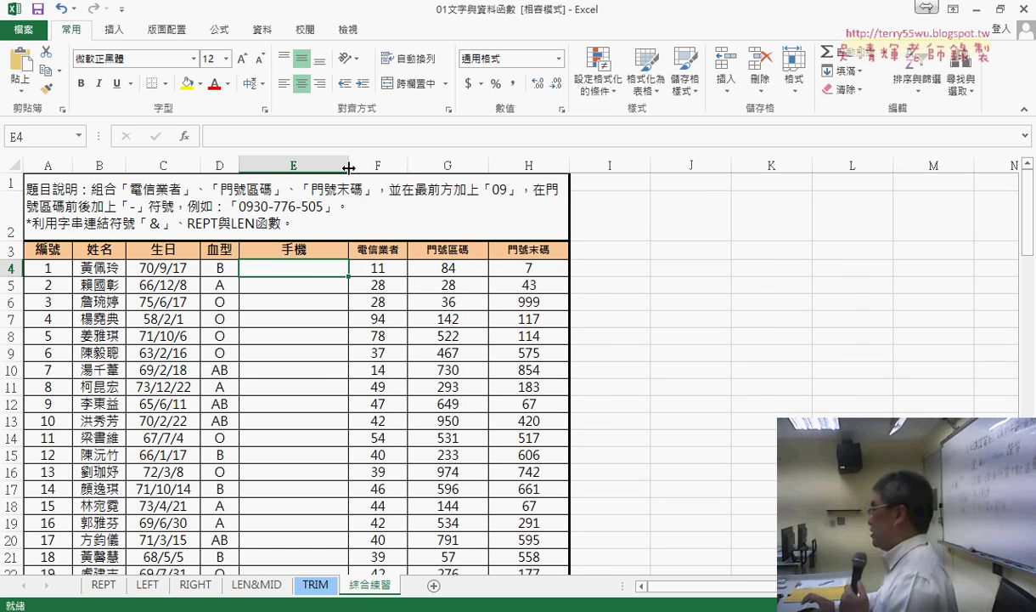
pyautogui.moveTo(349, 167); pyautogui.dragTo(357, 168)
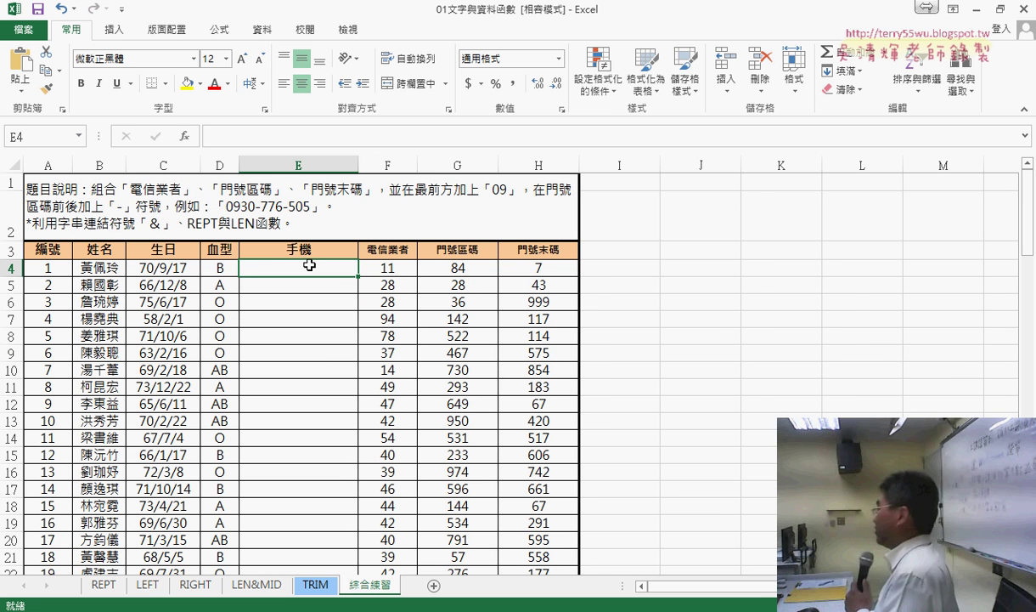